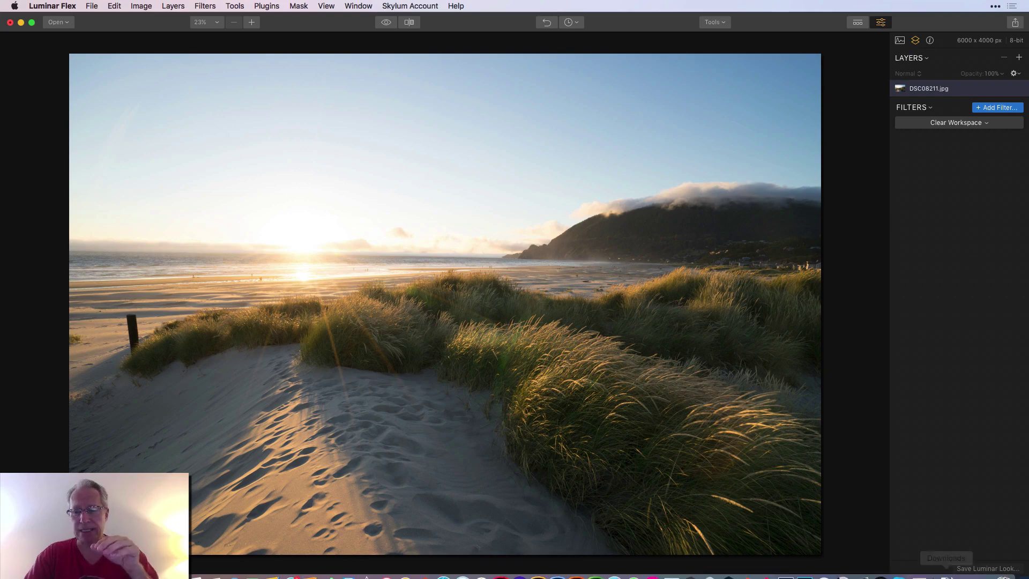
# - Glance at the finished Final.jpeg example, then return to the Luminar Flex editing window
pyautogui.click(987, 565)
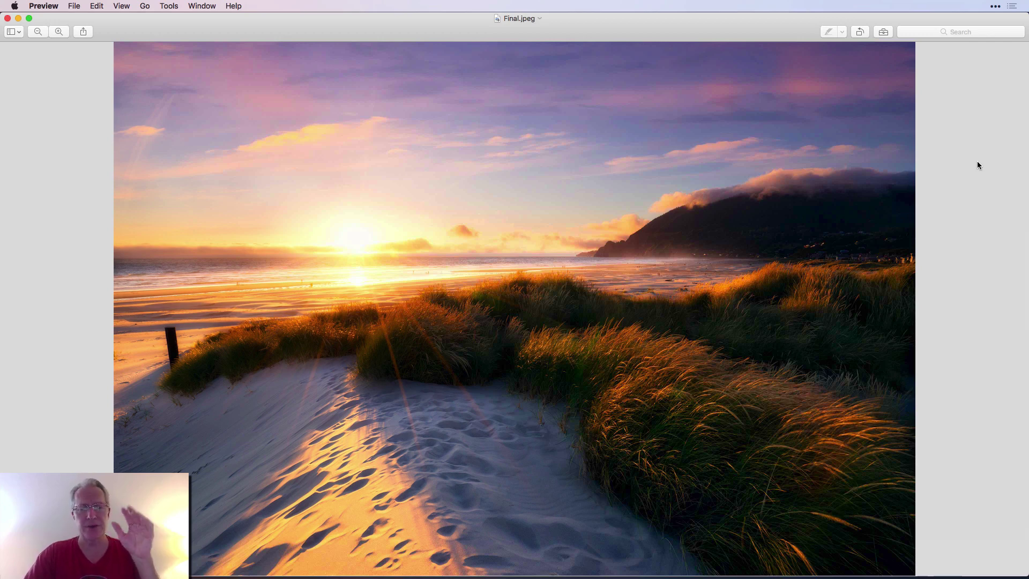
pyautogui.click(10, 20)
pyautogui.click(957, 323)
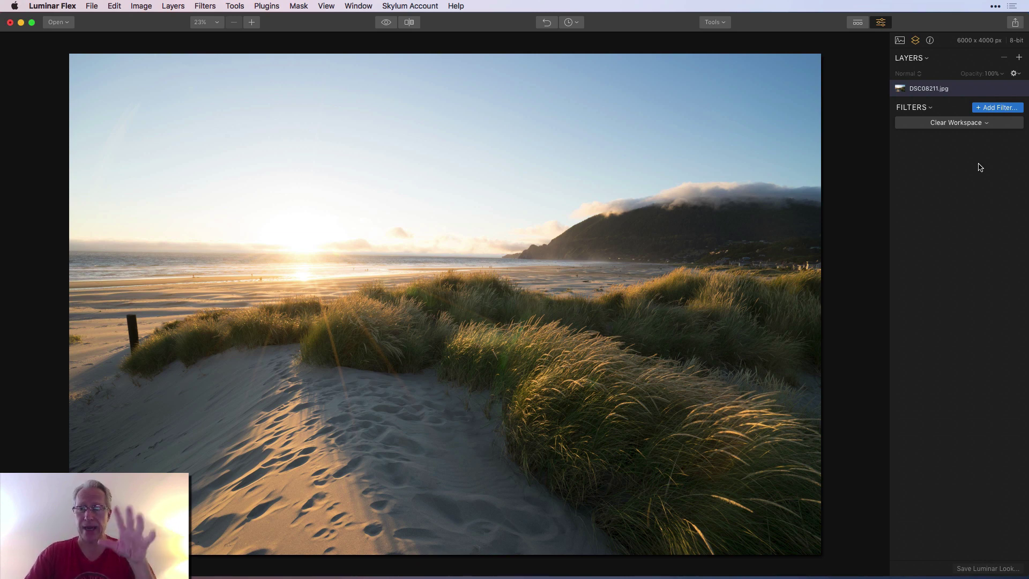
# - Add DSC08210 copy.jpg as an image layer and toggle its visibility to compare exposures
pyautogui.click(1020, 58)
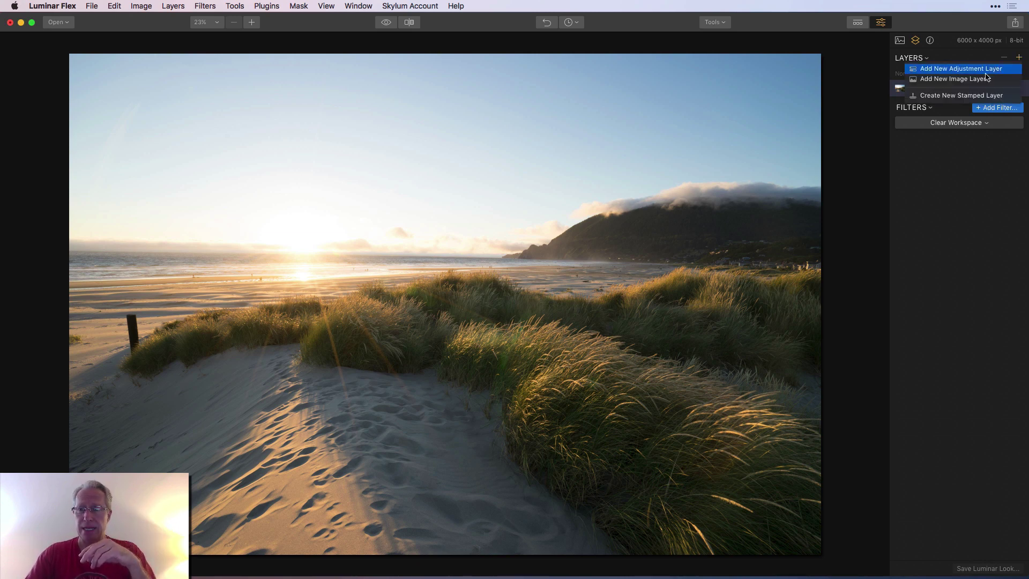
pyautogui.click(956, 79)
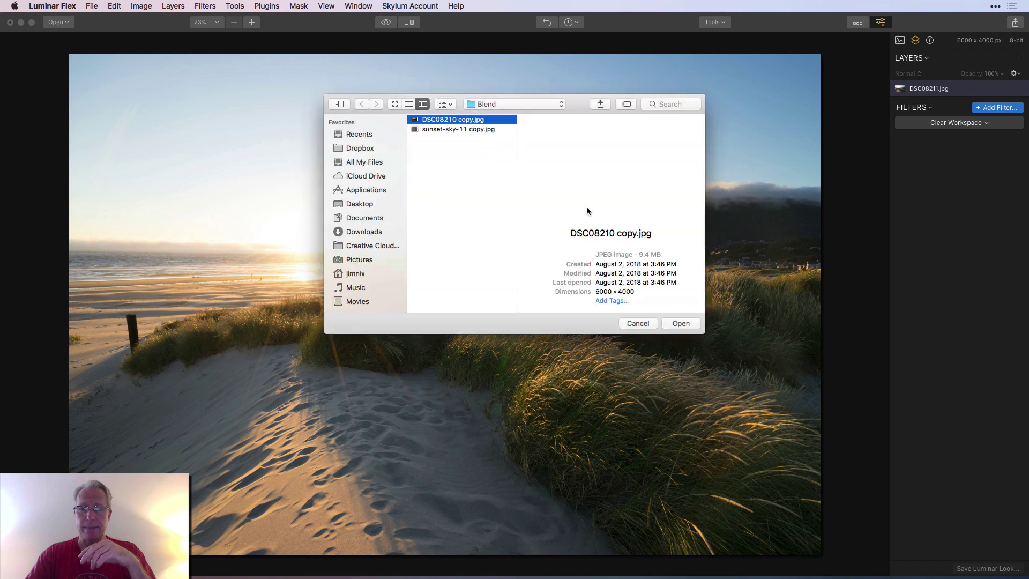
pyautogui.click(685, 323)
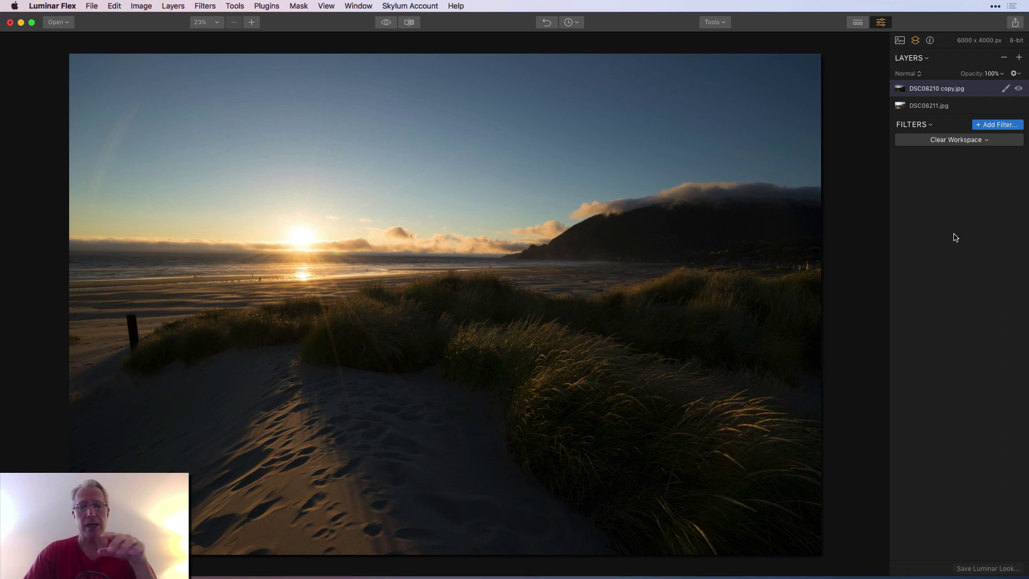
pyautogui.click(1019, 89)
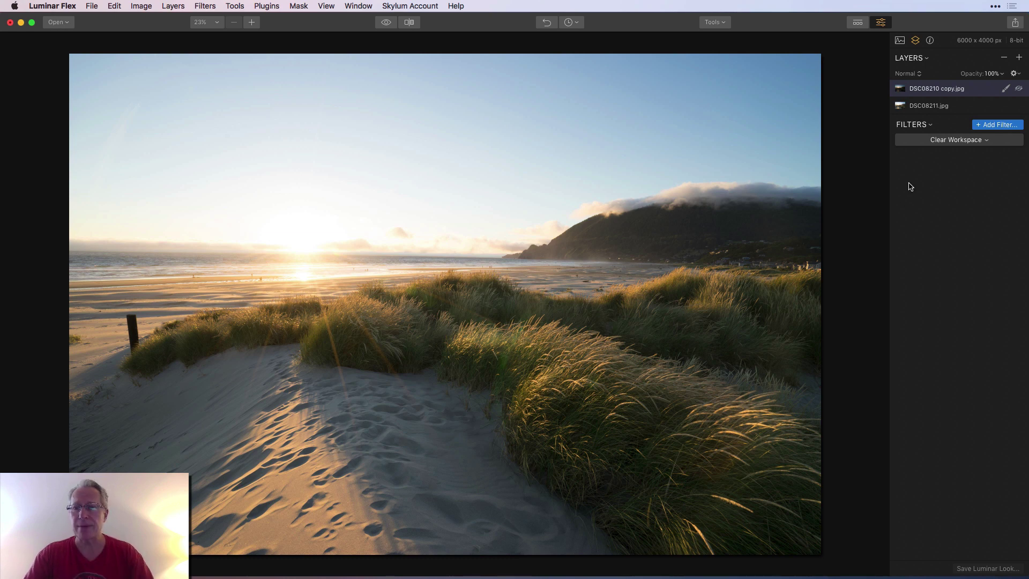
pyautogui.click(1019, 89)
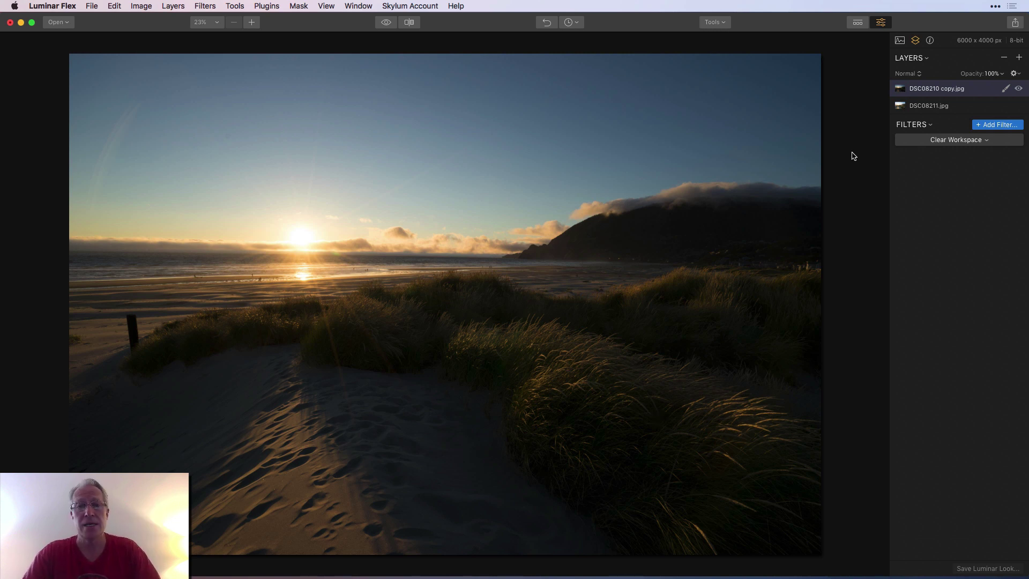
# - Start a brush mask on the dark layer, invert it, and paint the darker sky back in
pyautogui.click(1006, 88)
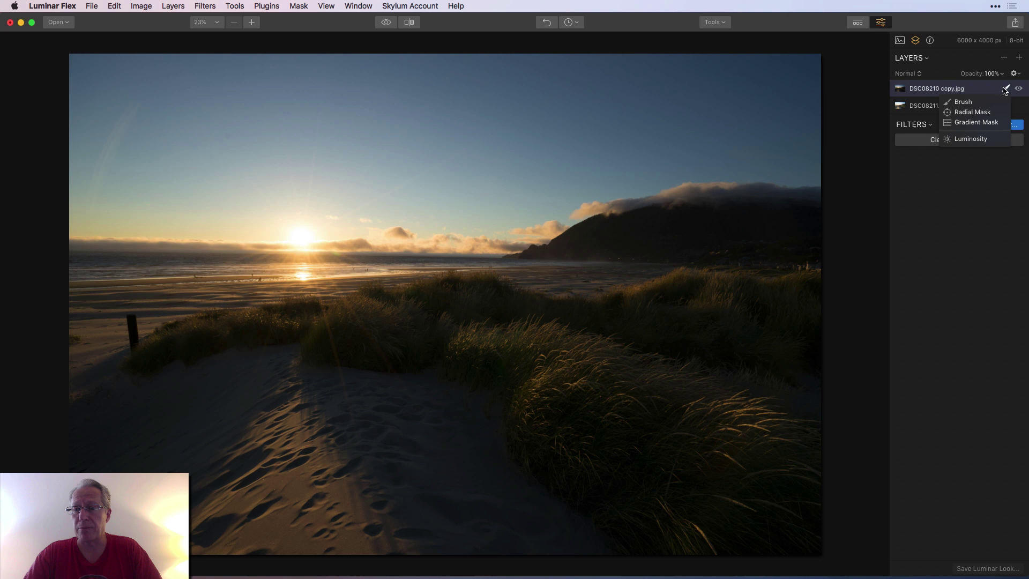
pyautogui.click(971, 102)
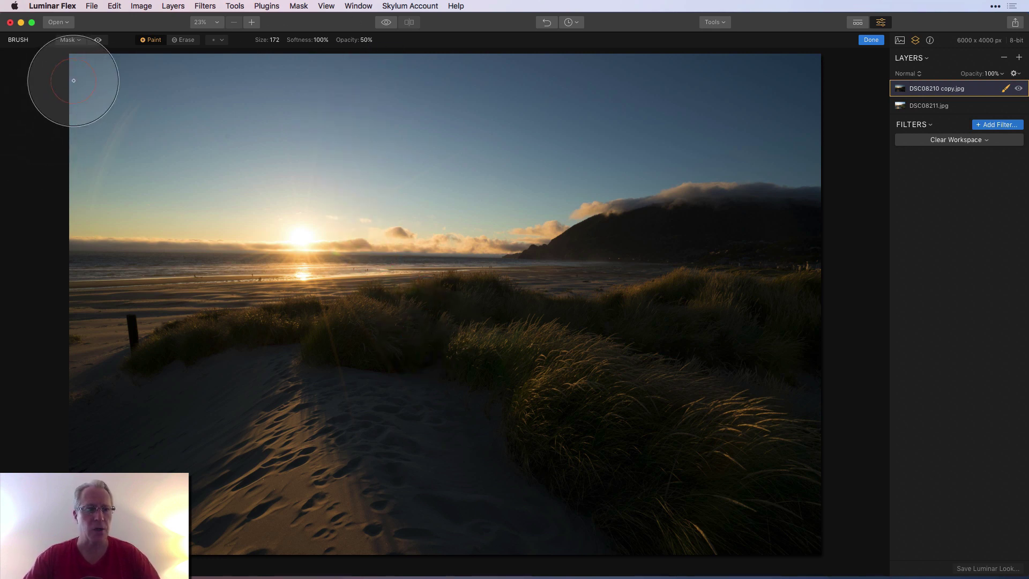
pyautogui.press('super+i')
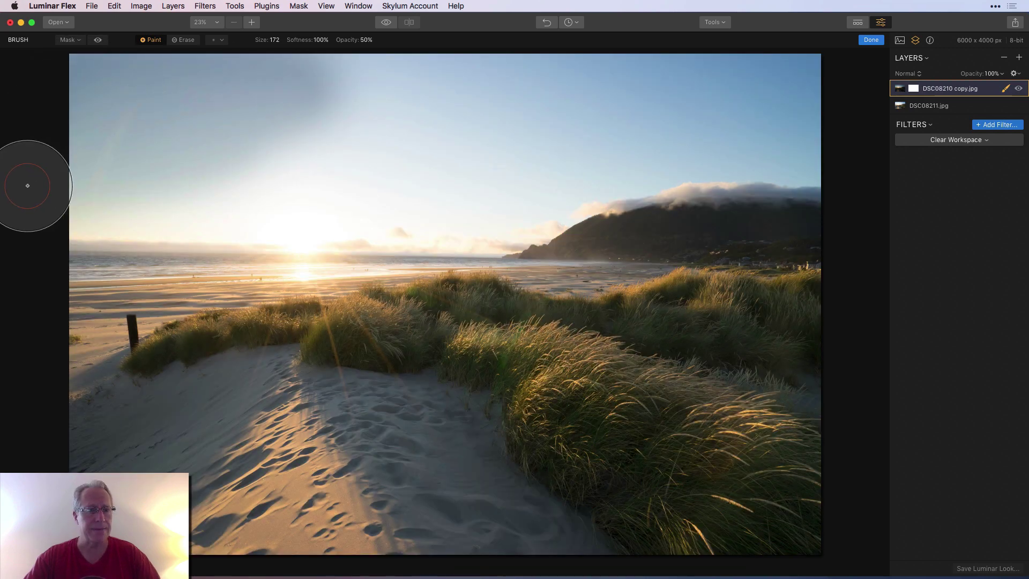
pyautogui.moveTo(459, 199)
pyautogui.mouseDown()
pyautogui.moveTo(456, 60)
pyautogui.moveTo(736, 83)
pyautogui.moveTo(828, 105)
pyautogui.moveTo(536, 199)
pyautogui.mouseUp()
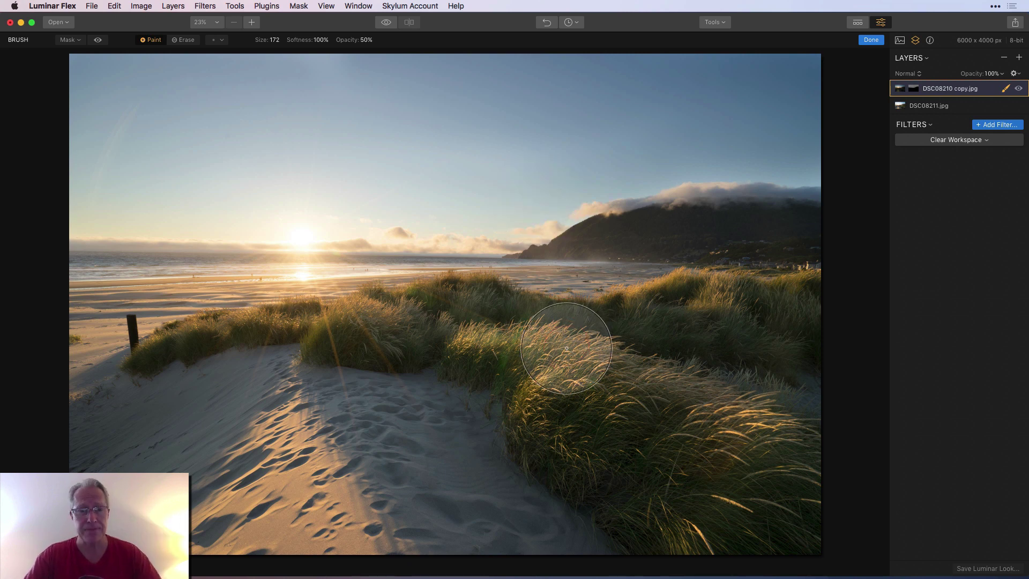
# - Set the mask brush to 39% opacity and size 136
pyautogui.click(367, 39)
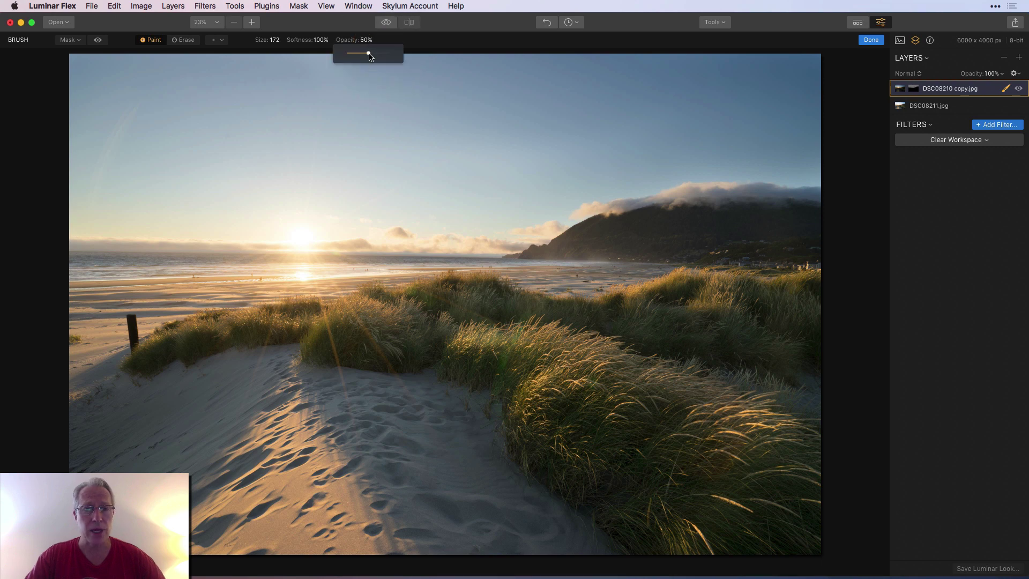
pyautogui.moveTo(369, 54); pyautogui.dragTo(363, 54)
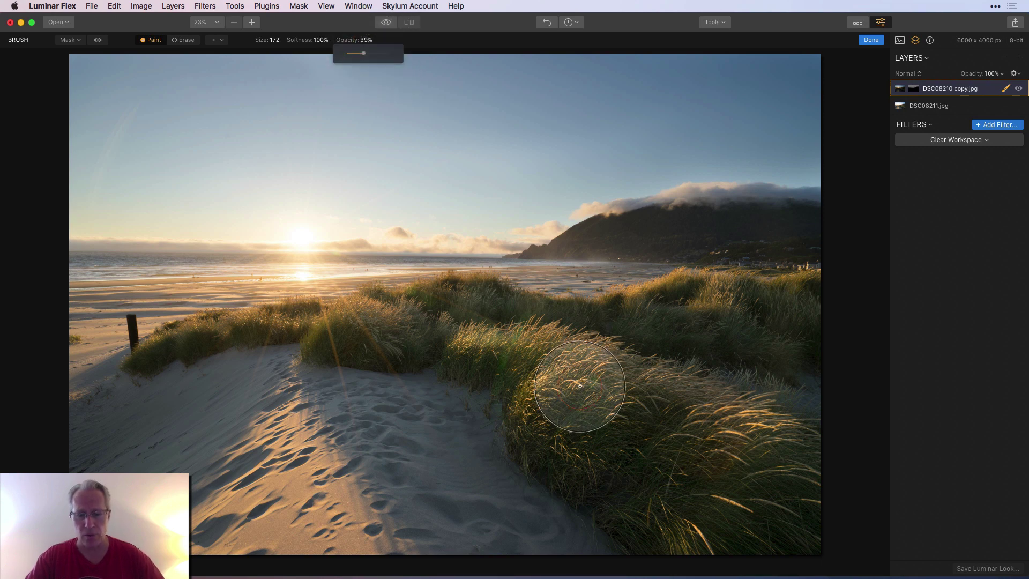
pyautogui.press('[')
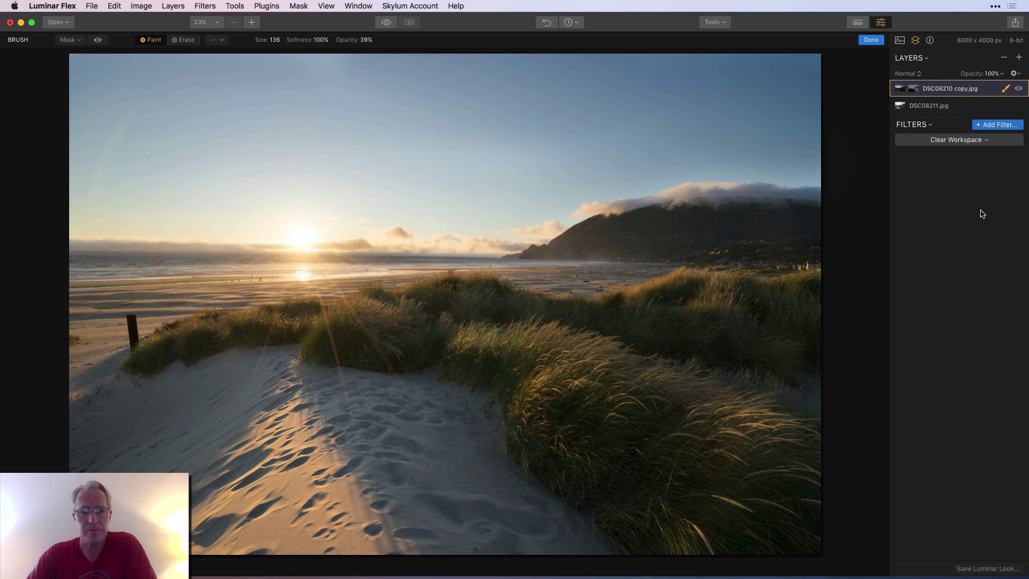
# - Check the dark layer's mask as a red overlay, hide it again, and finish masking
pyautogui.click(98, 40)
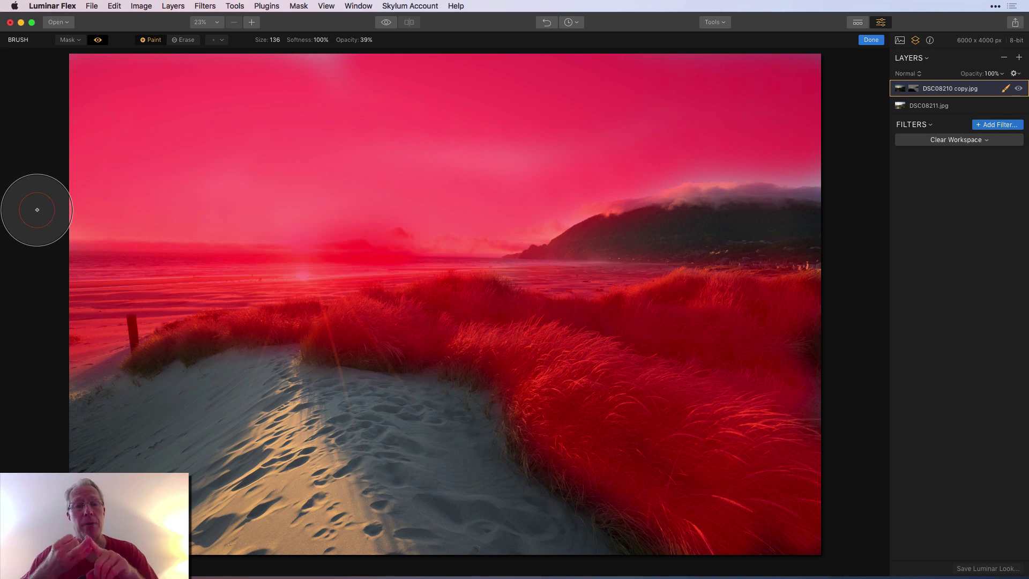
pyautogui.click(97, 40)
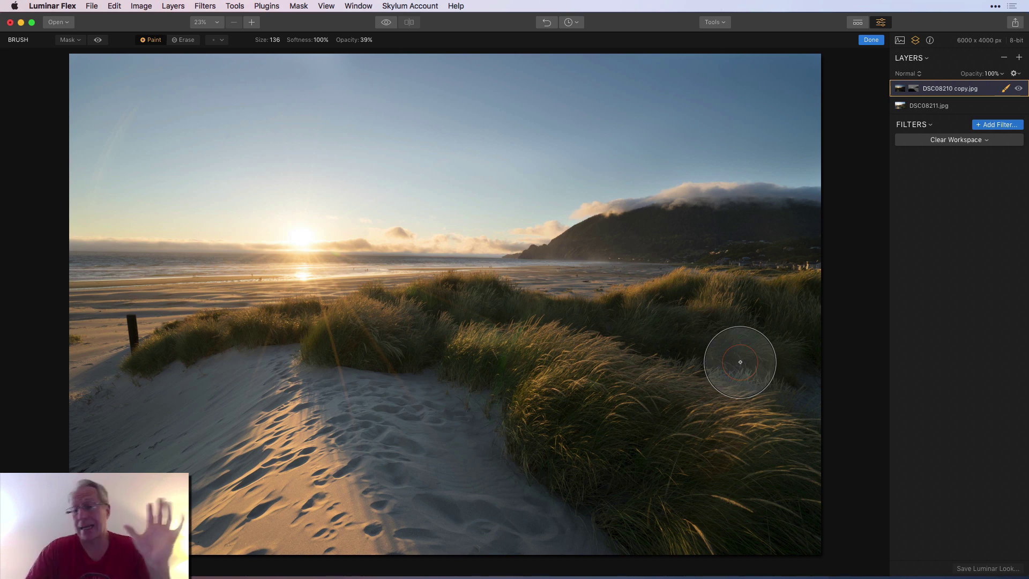
pyautogui.click(871, 42)
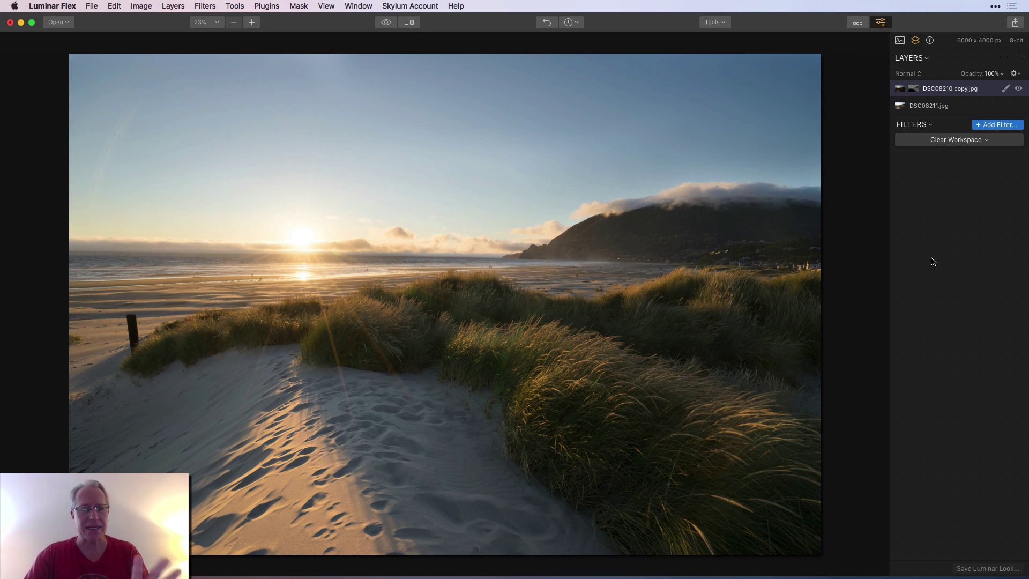
# - Toggle the DSC08210 copy layer off and on to compare the blend before and after
pyautogui.click(1018, 89)
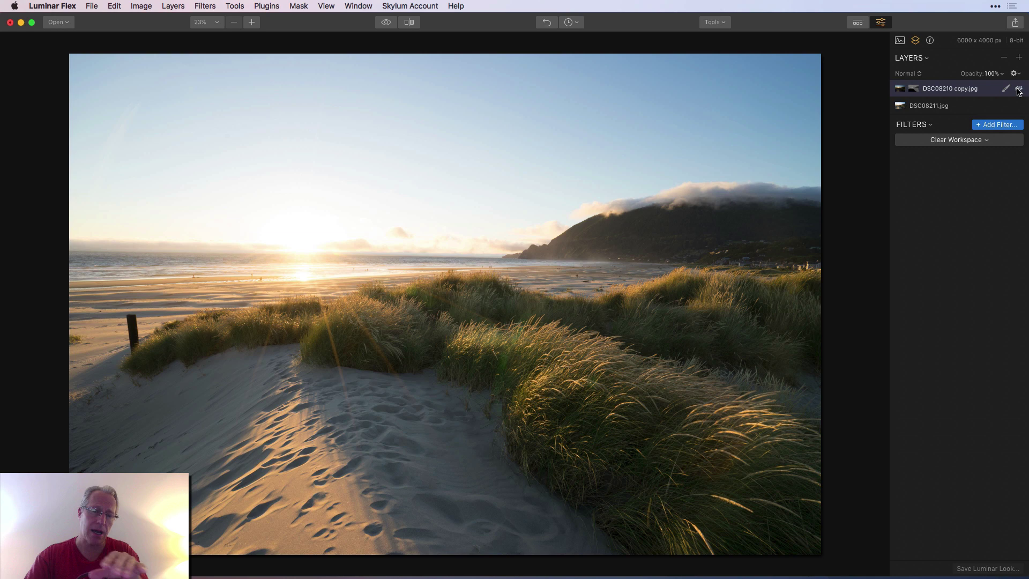
pyautogui.click(1019, 90)
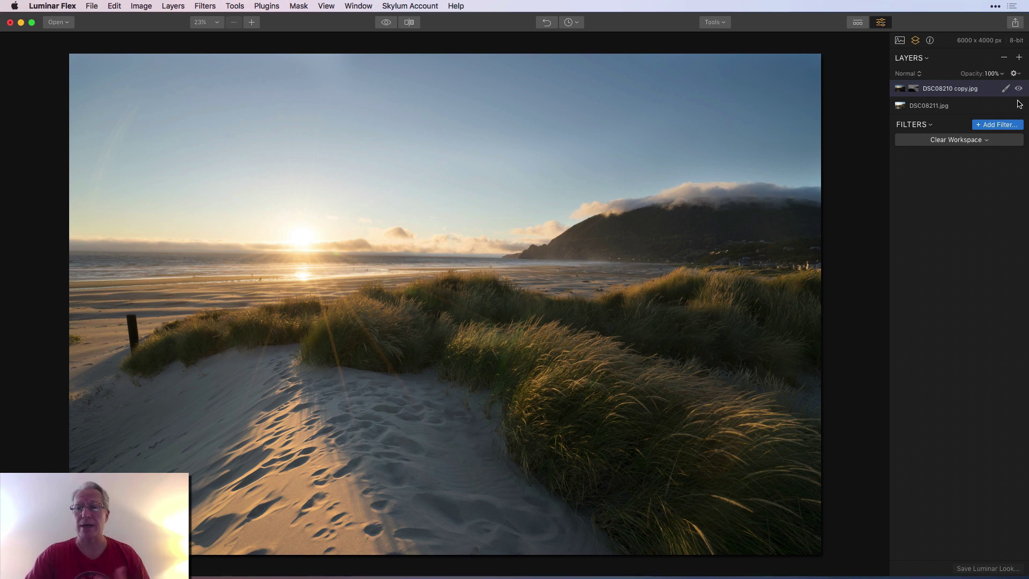
# - Add sunset-sky-11 copy.jpg as a third image layer via Add New Image Layer
pyautogui.click(1019, 58)
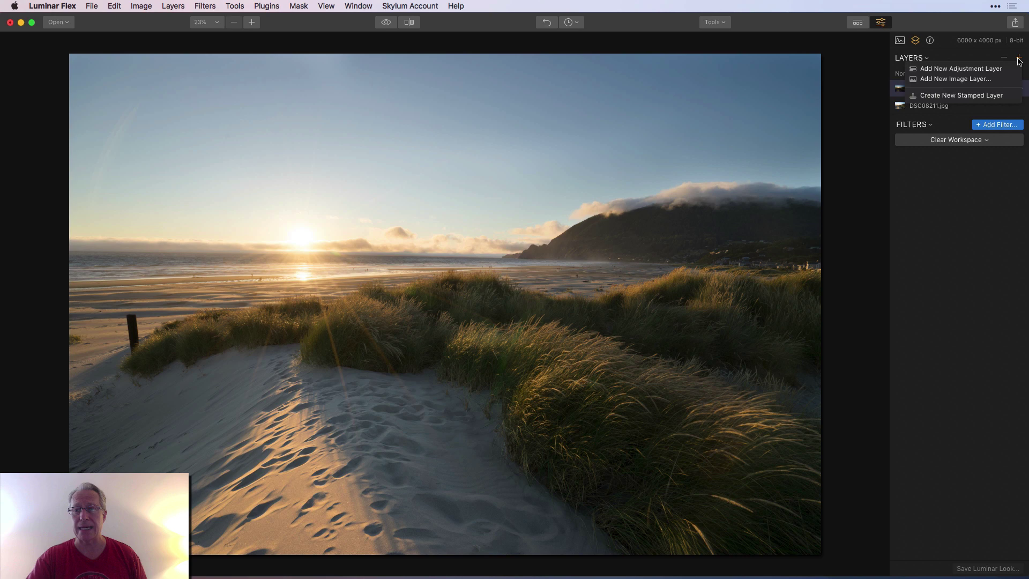
pyautogui.click(956, 79)
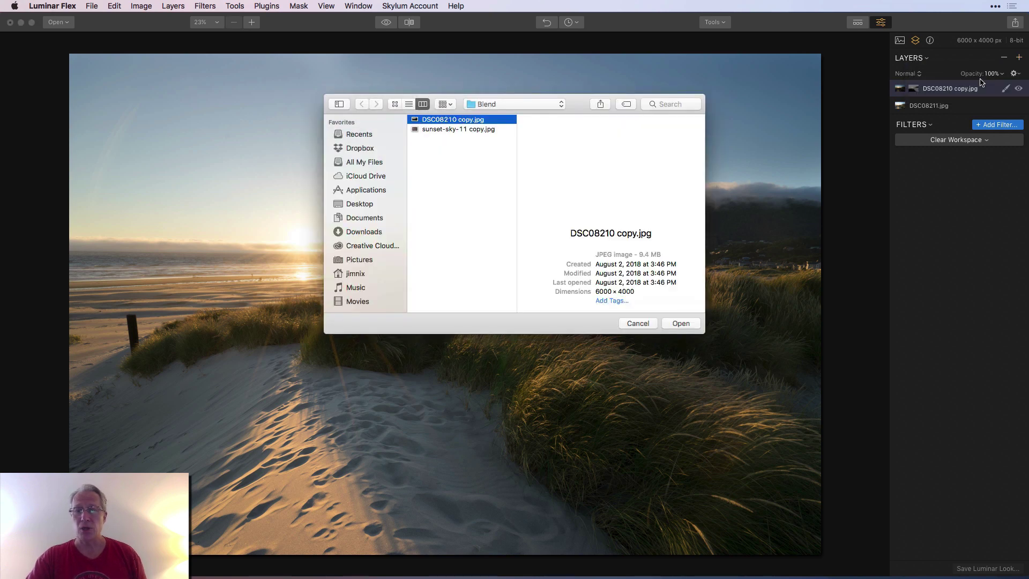
pyautogui.click(475, 130)
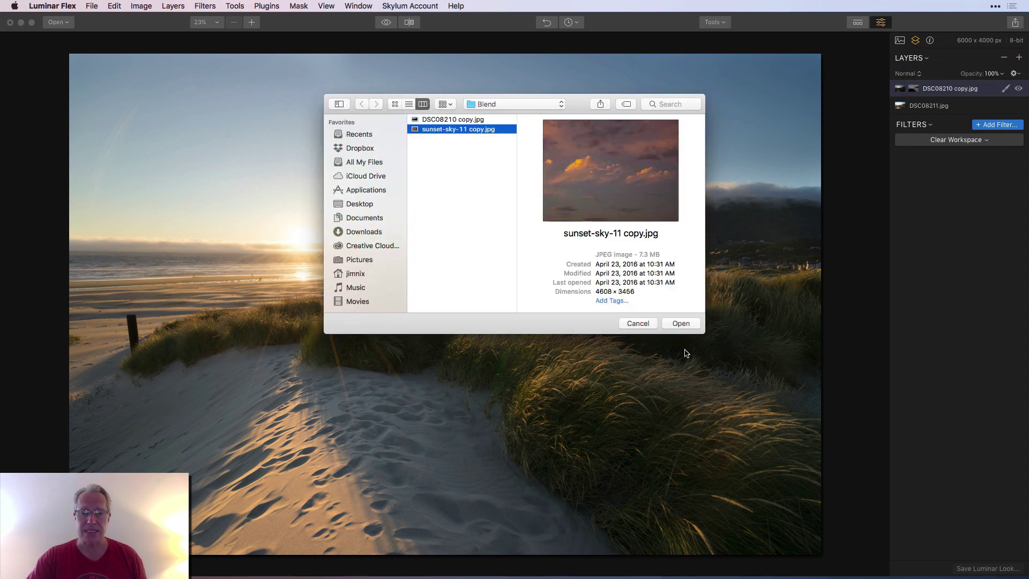
pyautogui.click(681, 323)
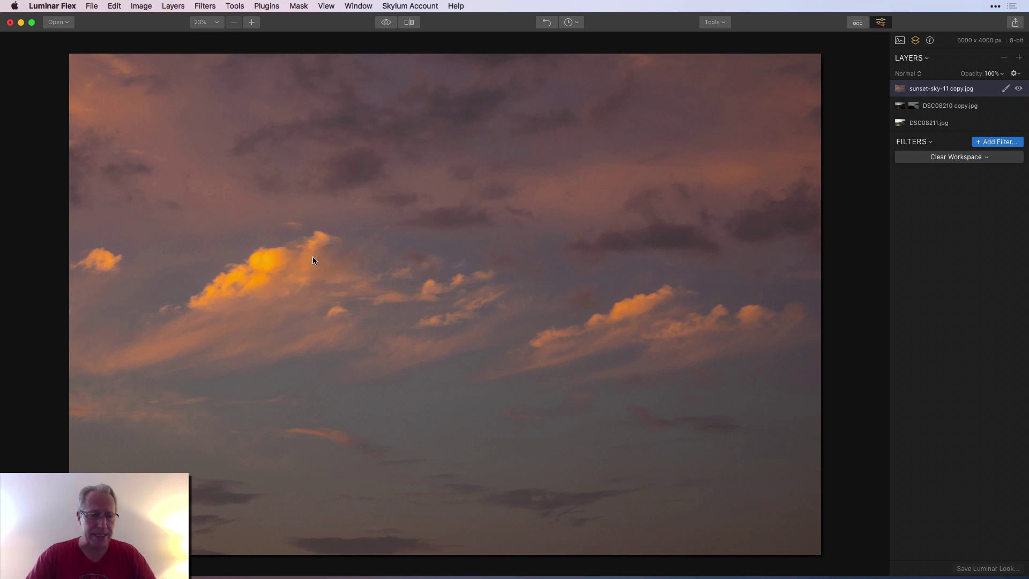
# - Compare with the sky layer hidden, then free-transform it to 6000 × 1608 above the horizon
pyautogui.click(1019, 89)
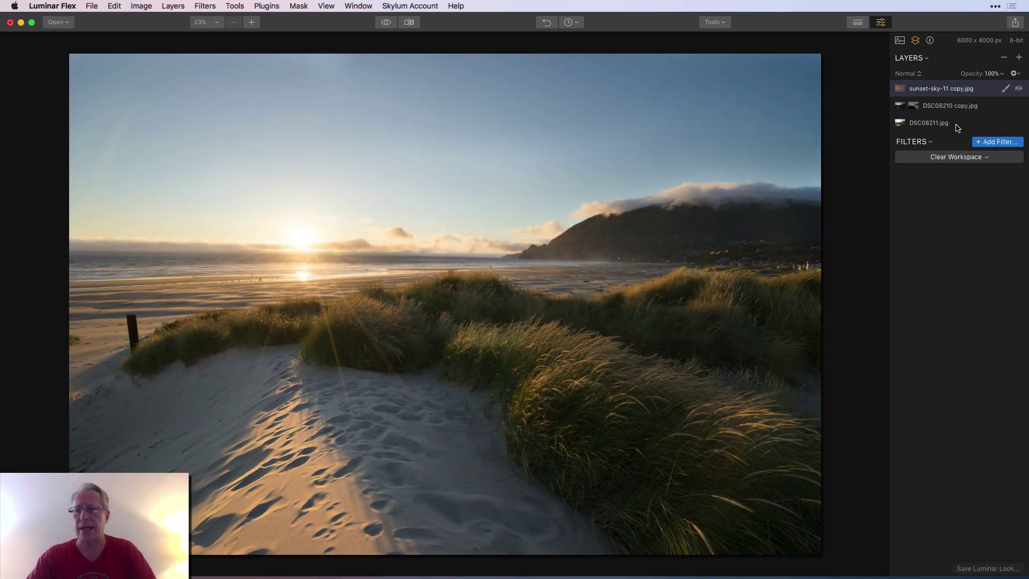
pyautogui.click(1019, 90)
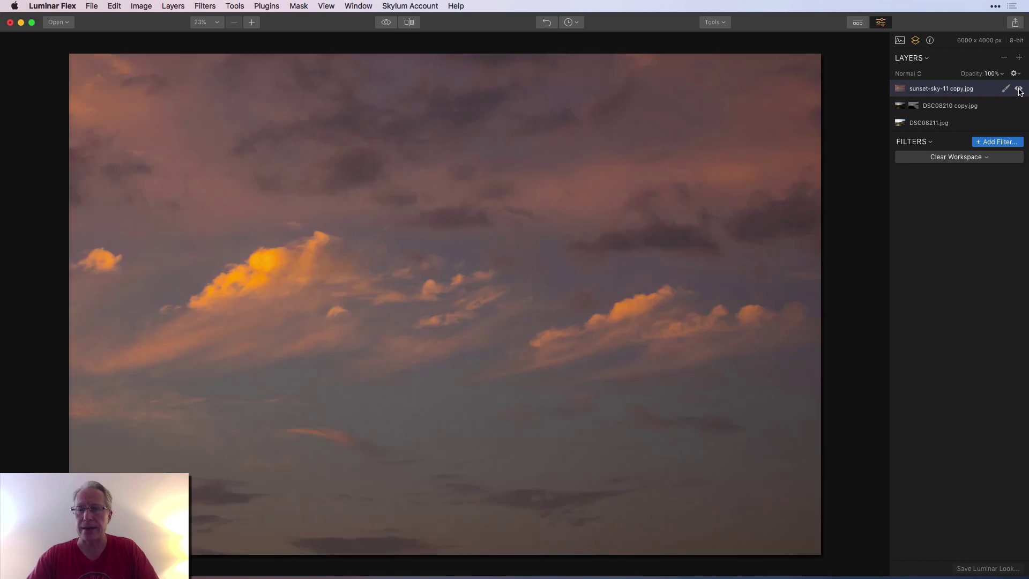
pyautogui.click(716, 22)
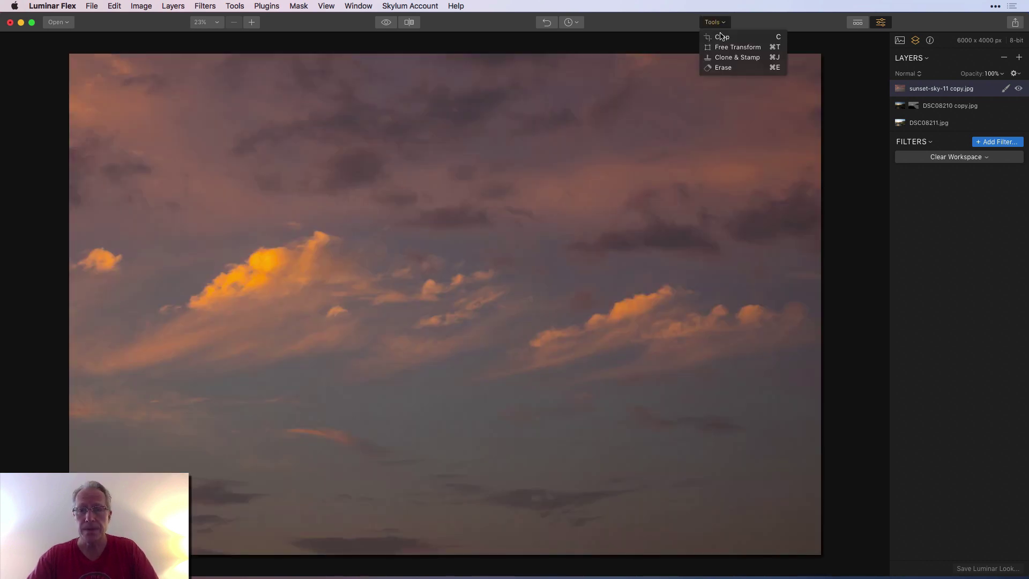
pyautogui.click(725, 47)
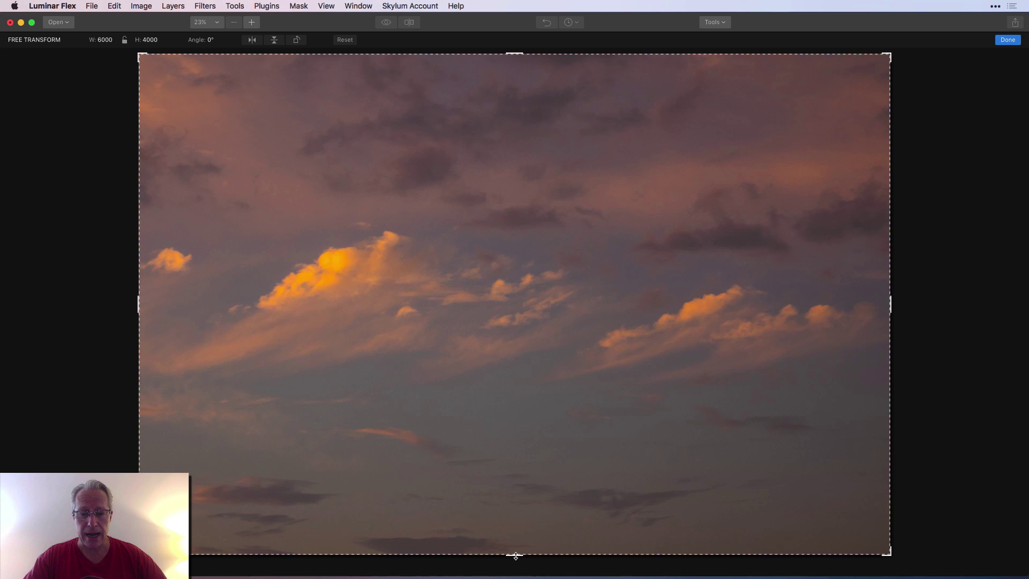
pyautogui.moveTo(515, 553); pyautogui.dragTo(518, 256)
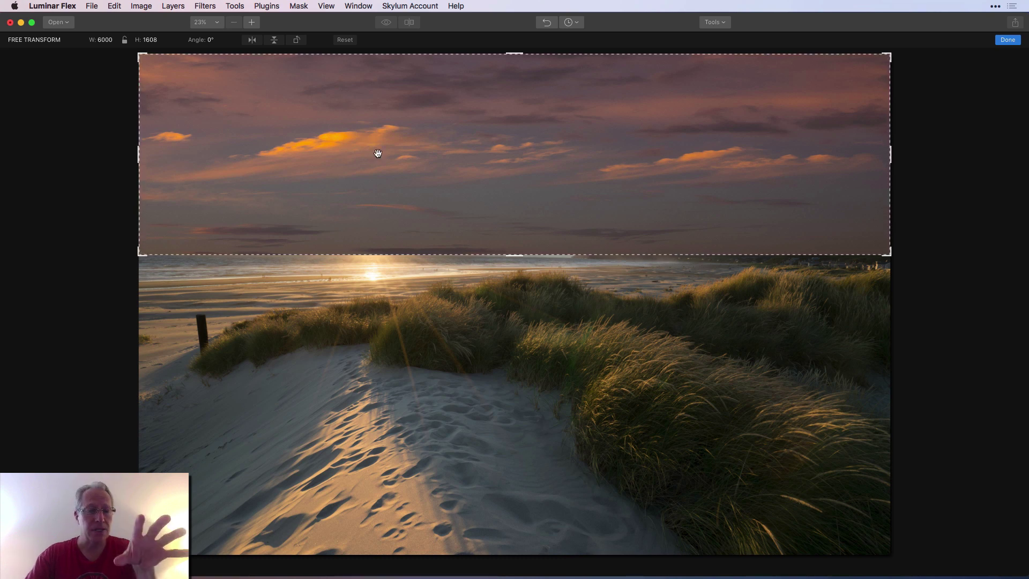
pyautogui.click(1013, 41)
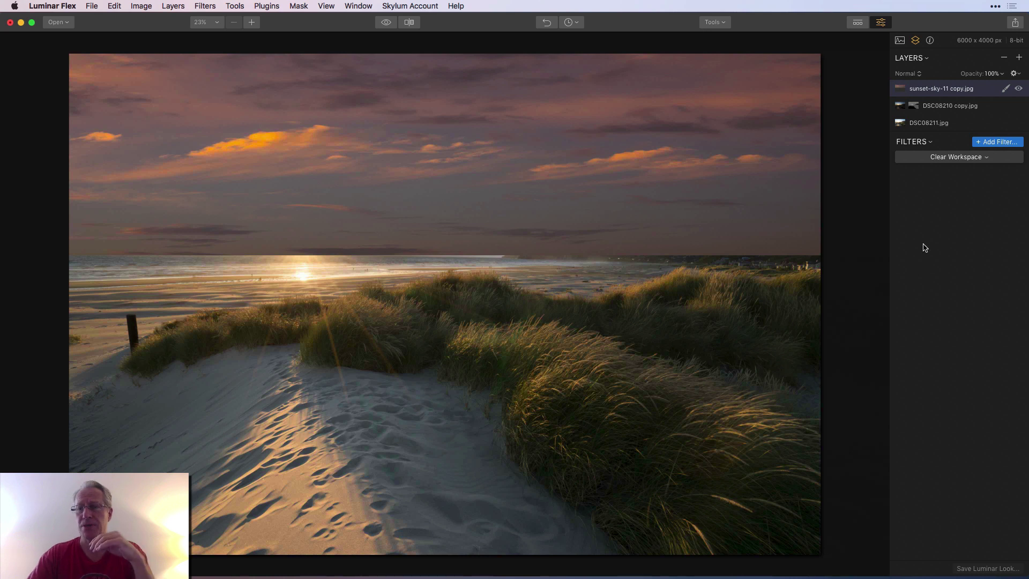
# - Hand-paint the sky layer's mask across the sky with a 50% opacity, size 148 brush
pyautogui.click(1005, 90)
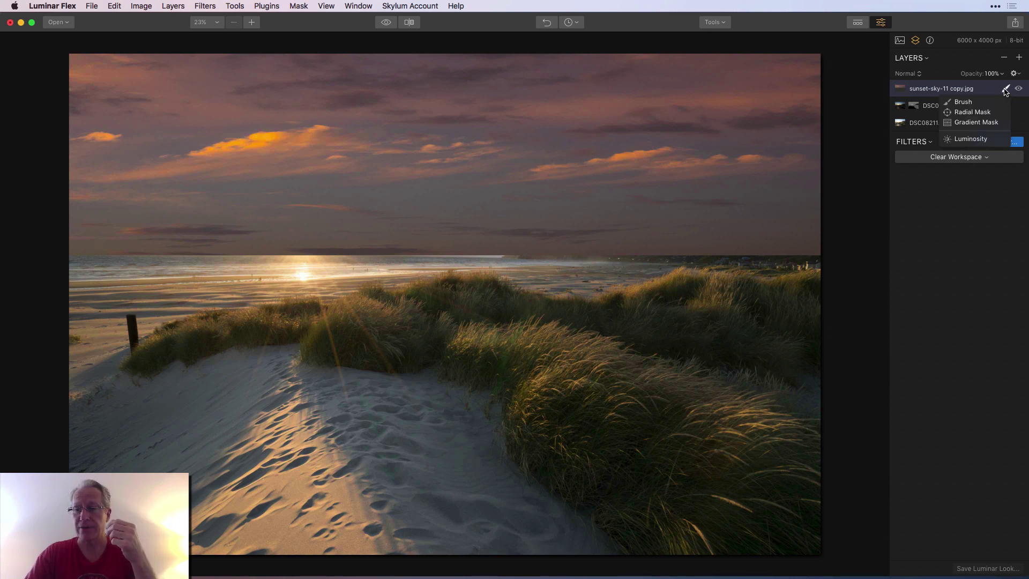
pyautogui.click(980, 102)
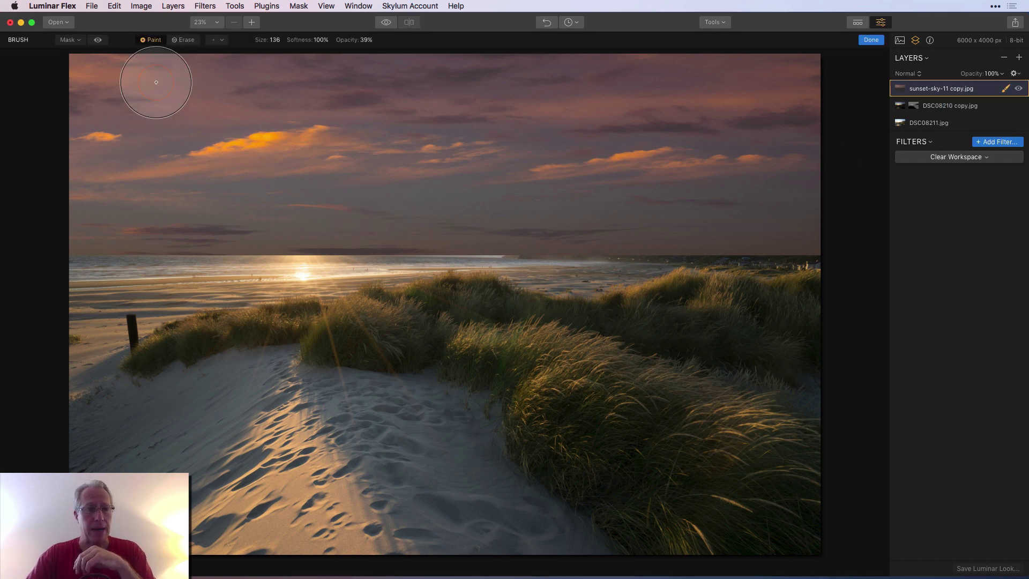
pyautogui.click(367, 39)
pyautogui.click(369, 53)
pyautogui.moveTo(368, 53); pyautogui.dragTo(372, 50)
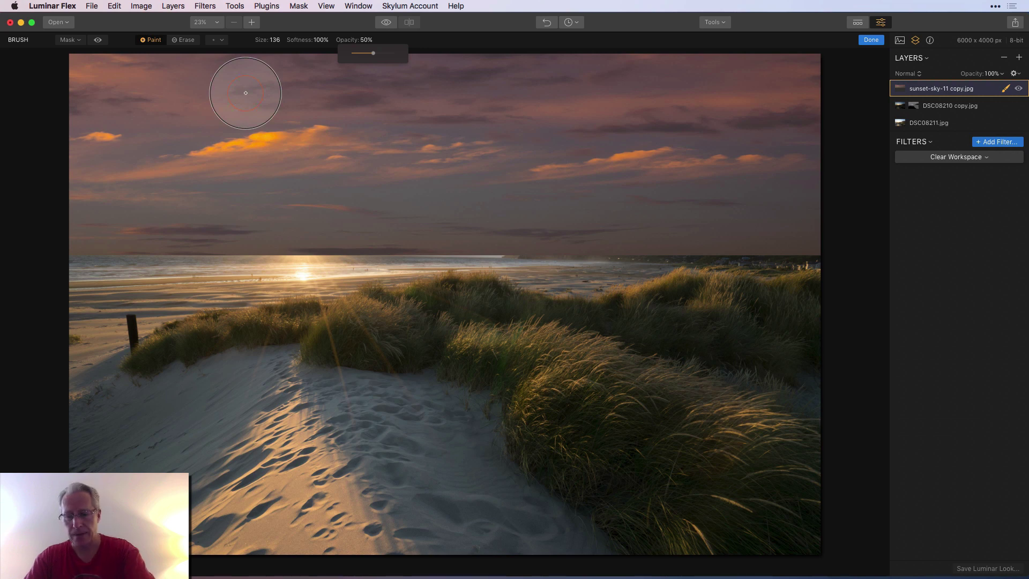
pyautogui.press(']')
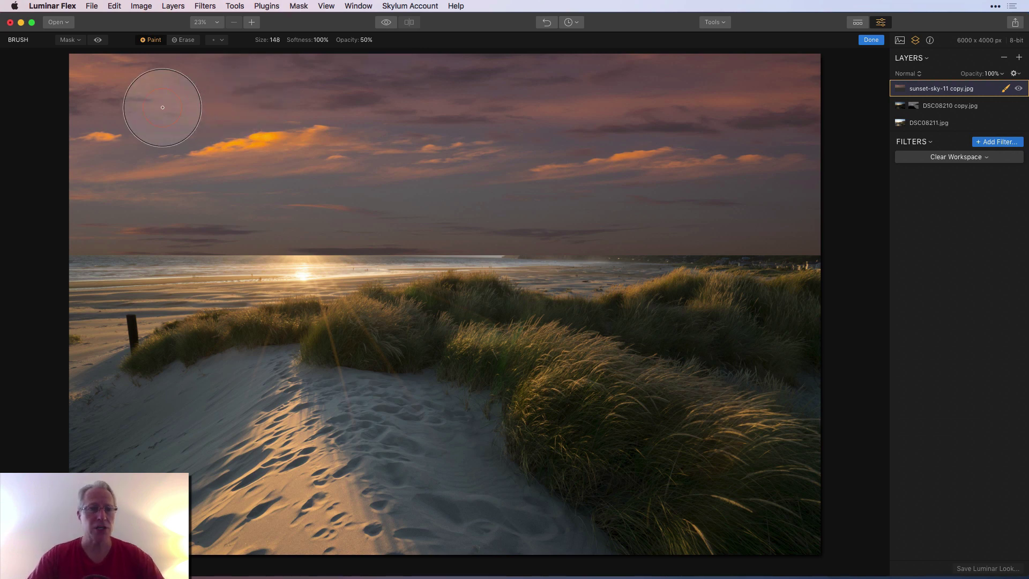
pyautogui.moveTo(71, 74)
pyautogui.mouseDown()
pyautogui.moveTo(214, 90)
pyautogui.moveTo(152, 92)
pyautogui.moveTo(94, 114)
pyautogui.moveTo(172, 135)
pyautogui.moveTo(74, 162)
pyautogui.moveTo(69, 197)
pyautogui.moveTo(225, 199)
pyautogui.moveTo(294, 180)
pyautogui.moveTo(433, 209)
pyautogui.moveTo(494, 201)
pyautogui.moveTo(510, 210)
pyautogui.moveTo(528, 207)
pyautogui.moveTo(536, 189)
pyautogui.moveTo(378, 156)
pyautogui.moveTo(295, 120)
pyautogui.moveTo(387, 90)
pyautogui.moveTo(236, 93)
pyautogui.moveTo(255, 106)
pyautogui.moveTo(232, 77)
pyautogui.moveTo(666, 44)
pyautogui.moveTo(486, 98)
pyautogui.moveTo(508, 110)
pyautogui.moveTo(553, 172)
pyautogui.moveTo(589, 195)
pyautogui.moveTo(831, 150)
pyautogui.moveTo(627, 122)
pyautogui.moveTo(718, 65)
pyautogui.moveTo(845, 72)
pyautogui.mouseUp()
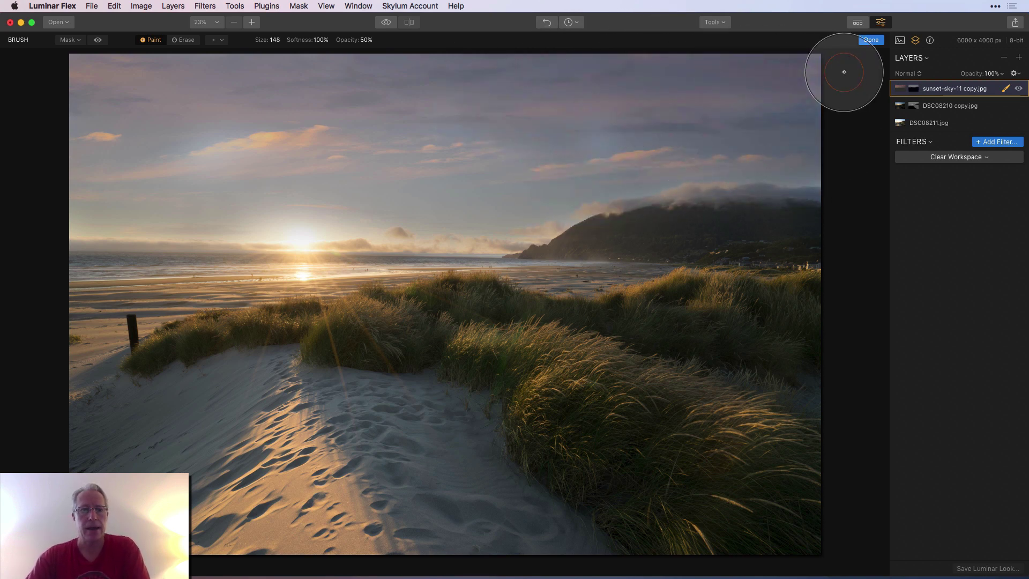
pyautogui.click(871, 40)
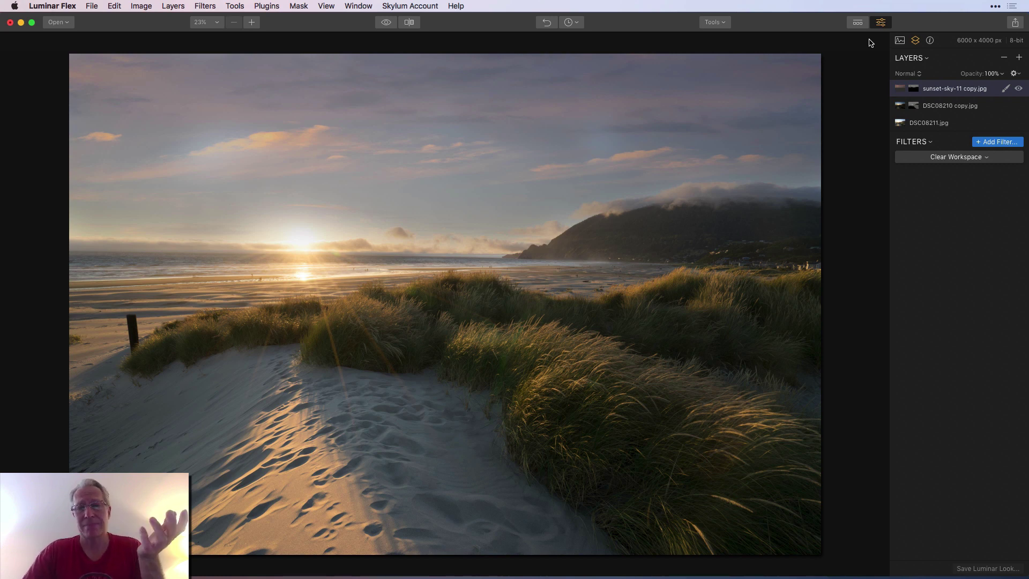
pyautogui.click(1019, 90)
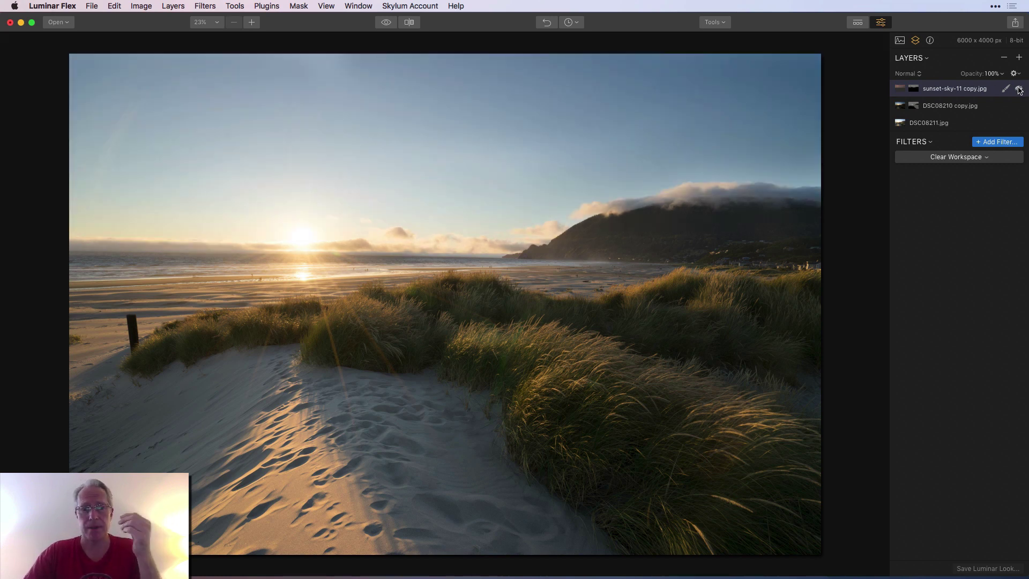
pyautogui.click(1020, 89)
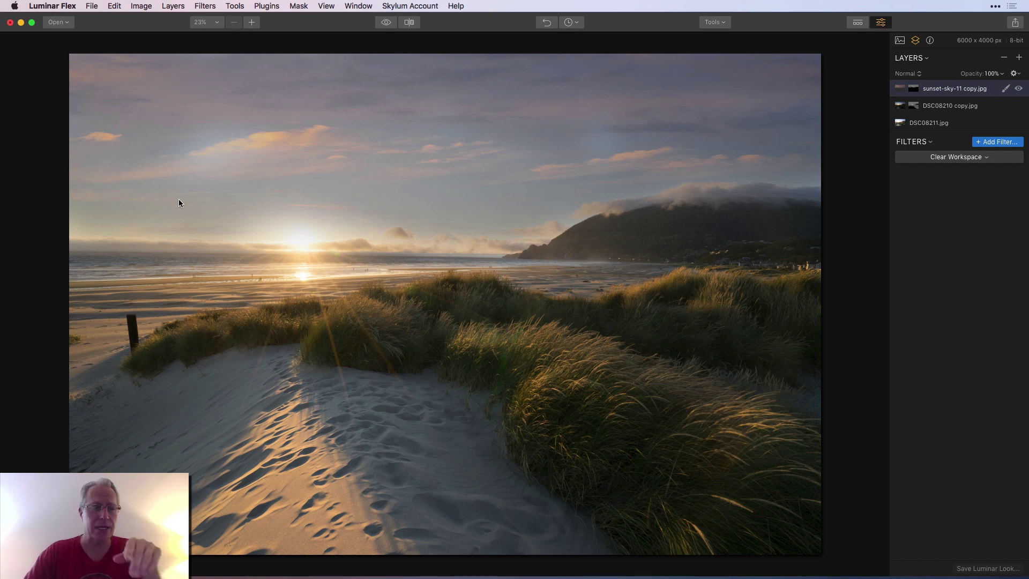
pyautogui.click(1020, 89)
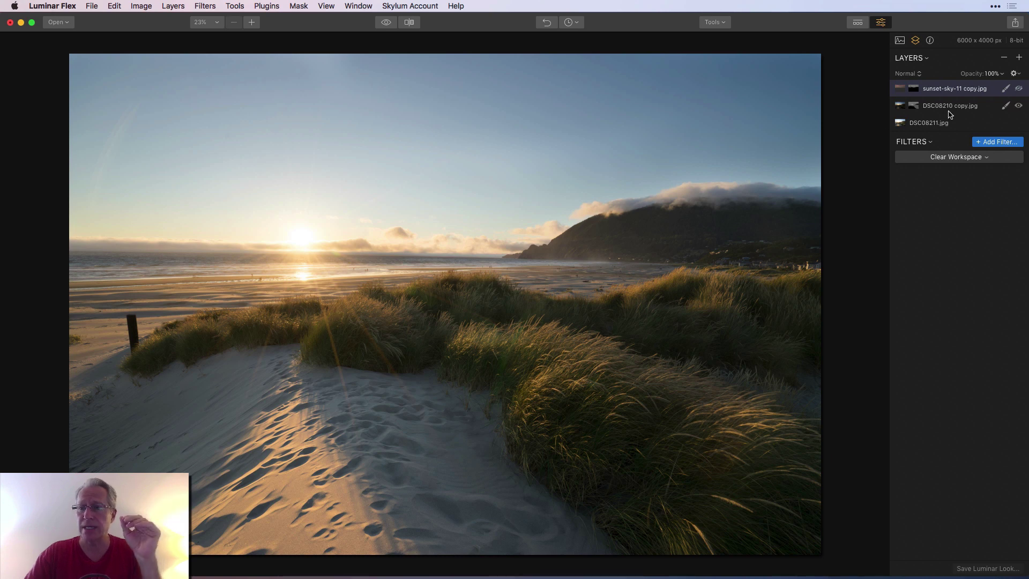
pyautogui.click(1019, 89)
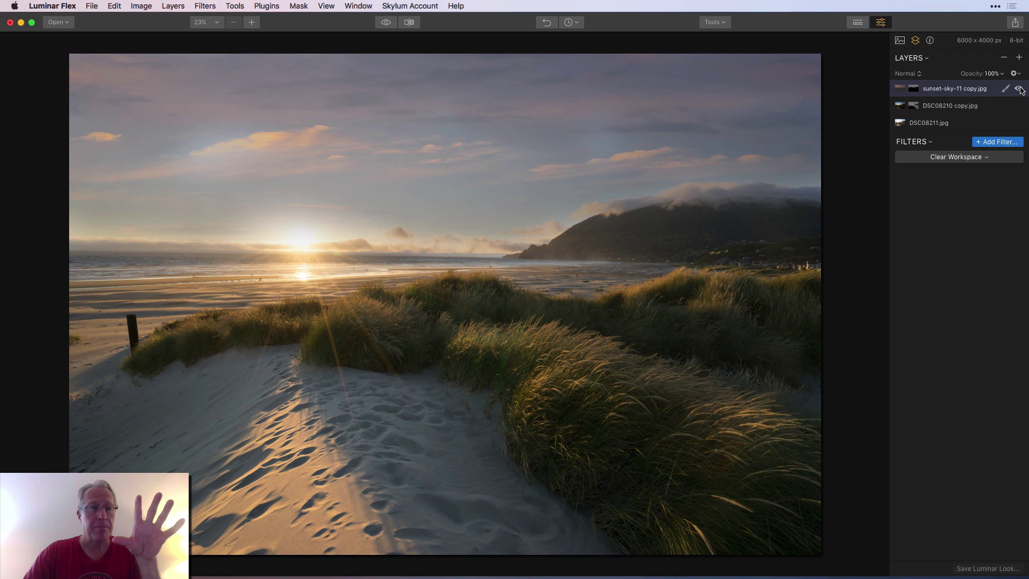
# - Lower the sunset-sky layer to 70% opacity and preview the image without edits
pyautogui.click(996, 75)
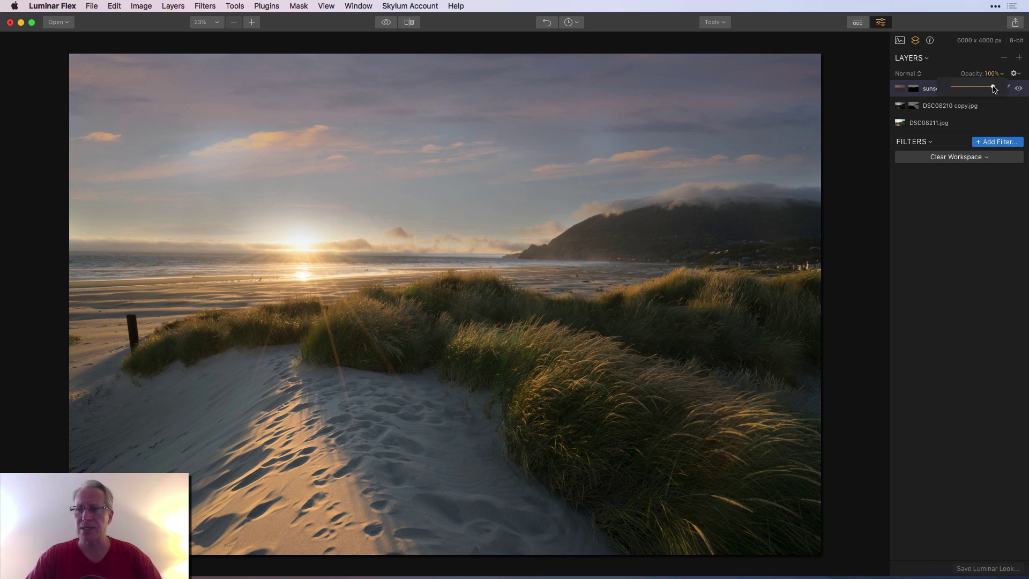
pyautogui.moveTo(995, 88); pyautogui.dragTo(979, 91)
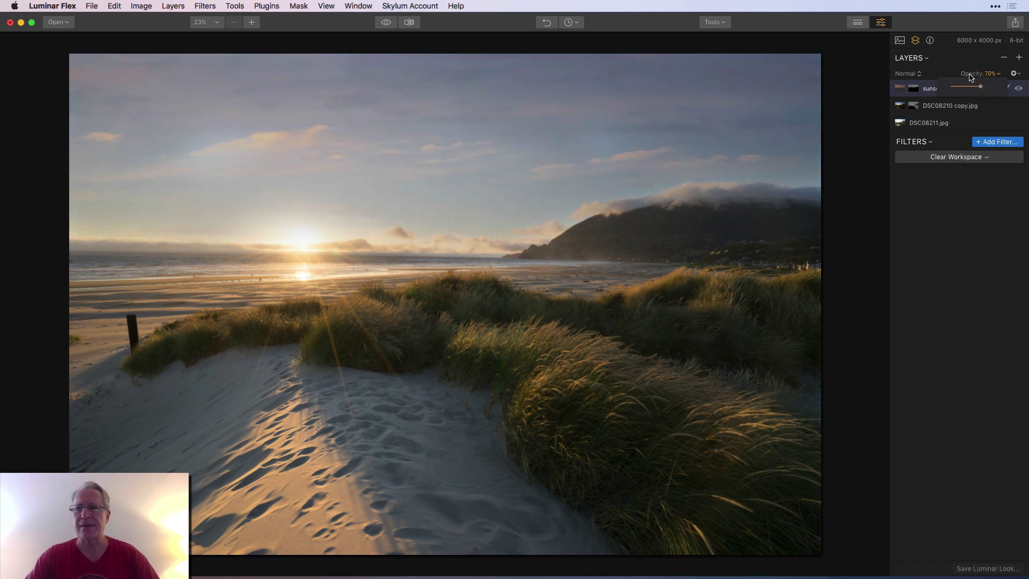
pyautogui.click(960, 72)
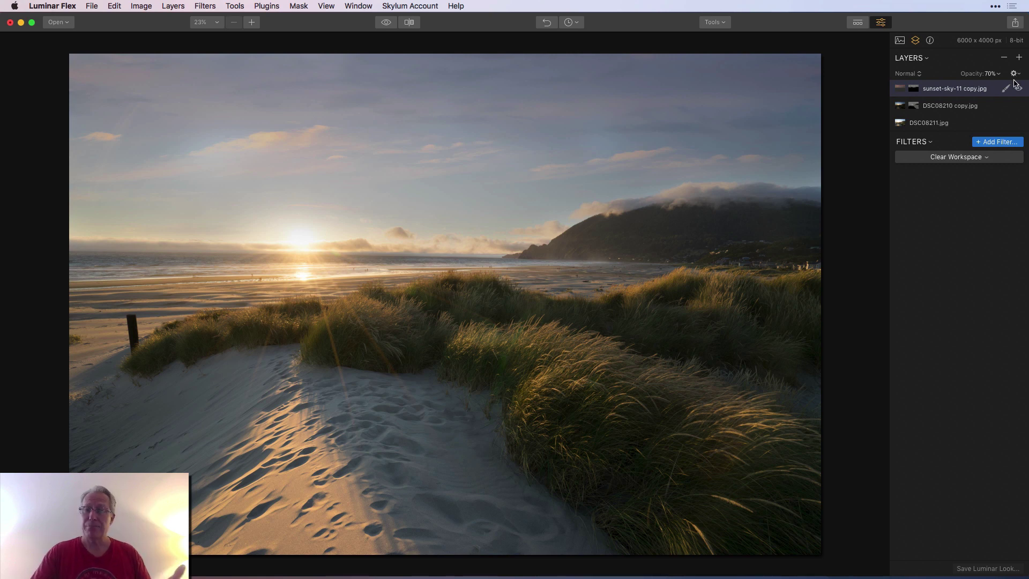
pyautogui.click(386, 23)
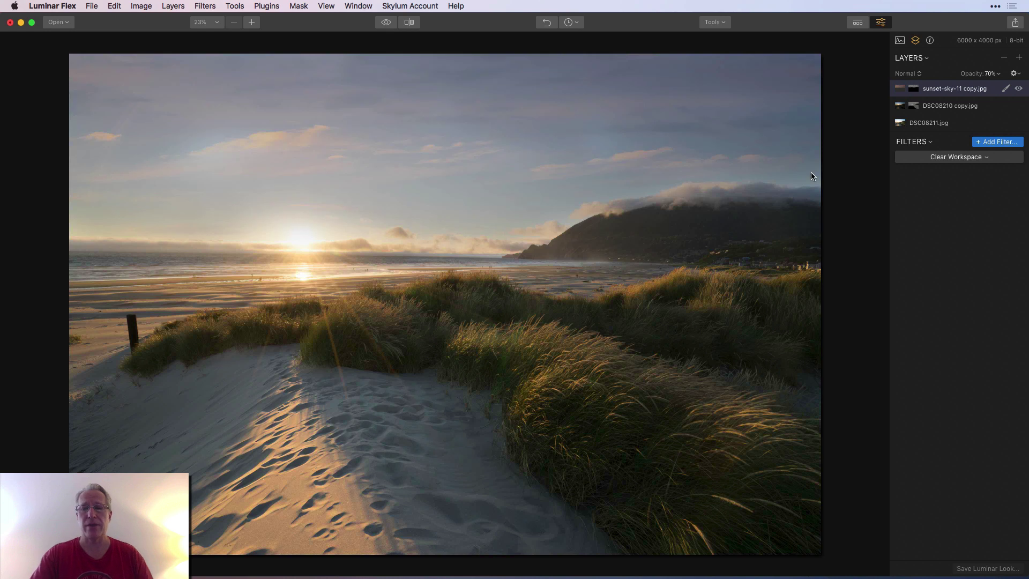
# - Add a new adjustment layer and apply the Million Dollar View look to it
pyautogui.click(1021, 58)
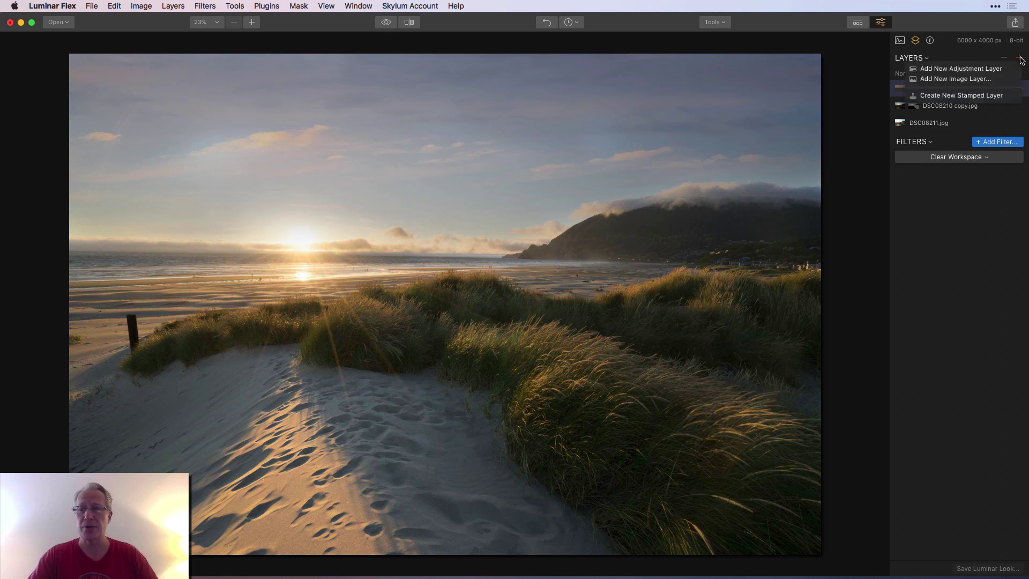
pyautogui.click(979, 68)
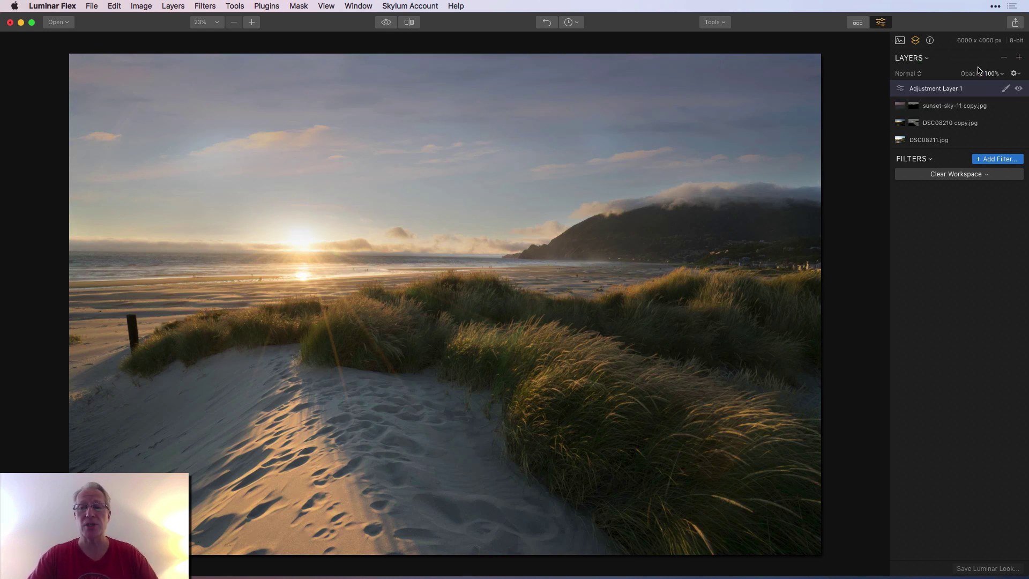
pyautogui.click(859, 23)
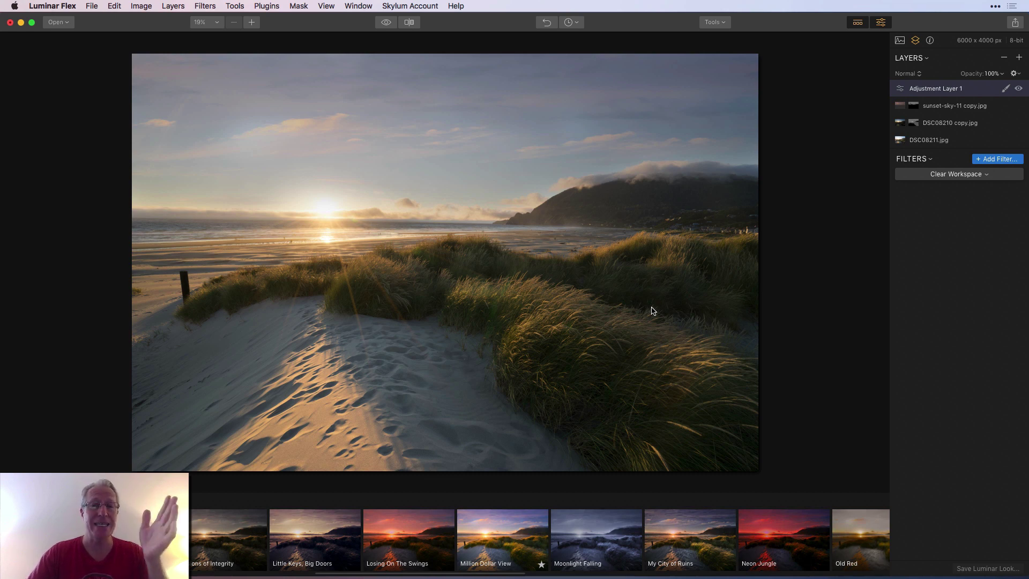
pyautogui.hscroll(5, 661, 549)
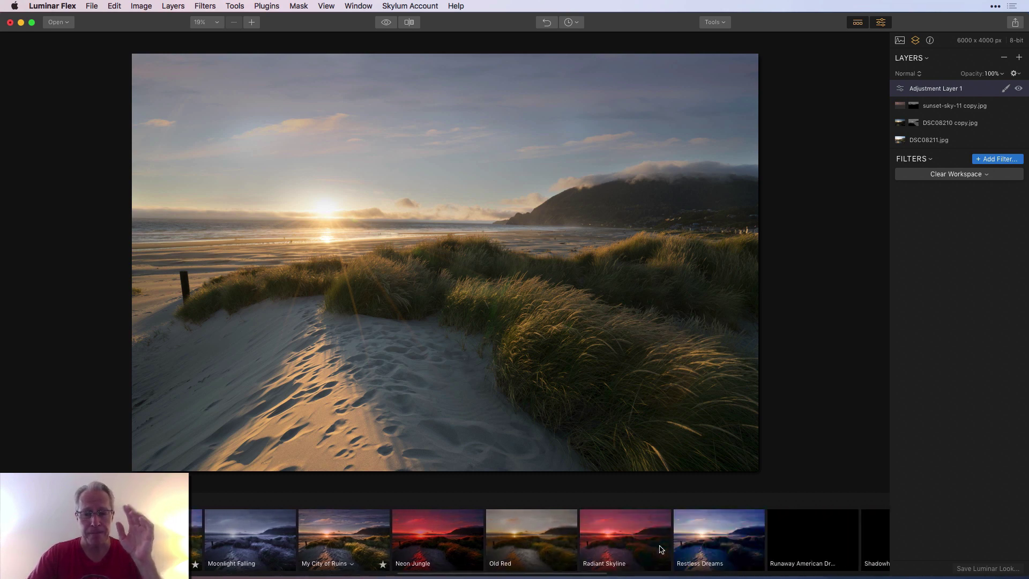
pyautogui.hscroll(10, 661, 549)
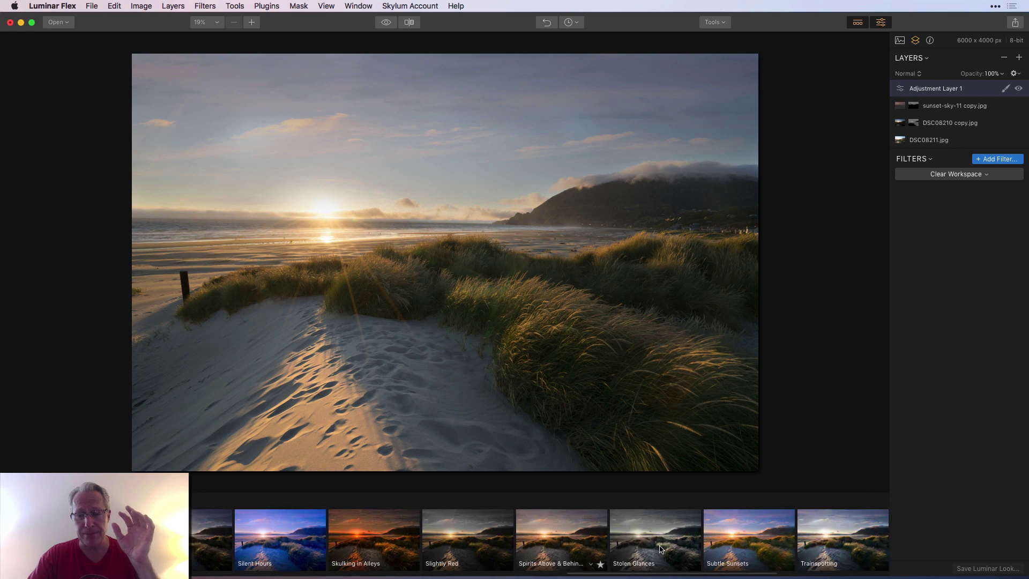
pyautogui.hscroll(3, 661, 549)
pyautogui.hscroll(-5, 606, 536)
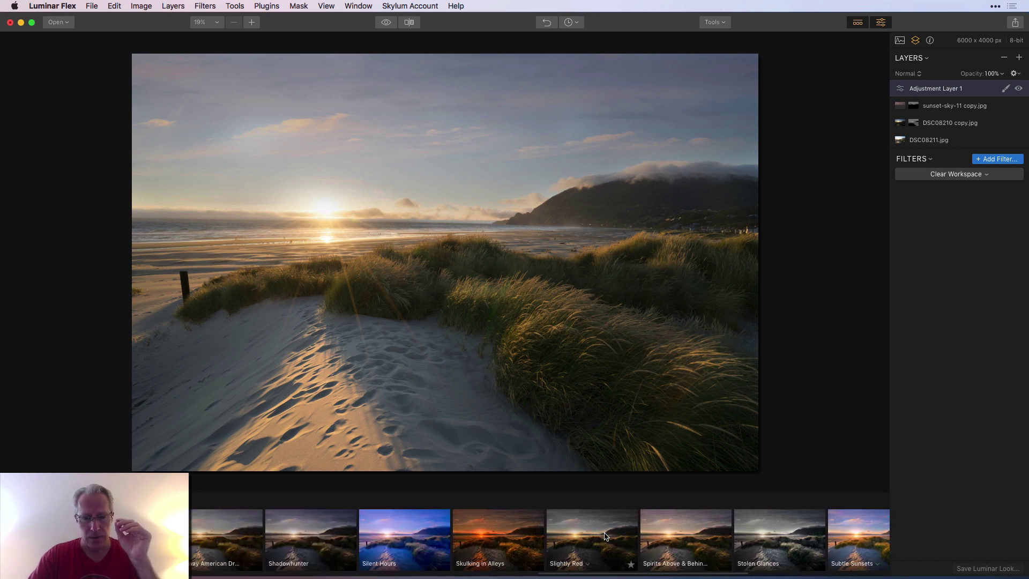
pyautogui.hscroll(-5, 606, 536)
pyautogui.hscroll(-8, 606, 536)
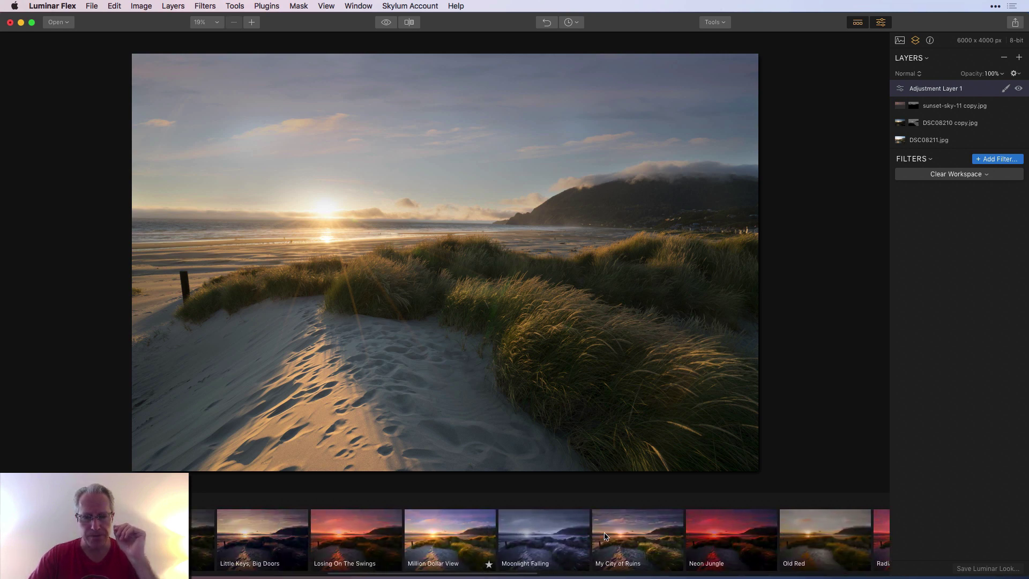
pyautogui.hscroll(-2, 605, 536)
pyautogui.click(489, 540)
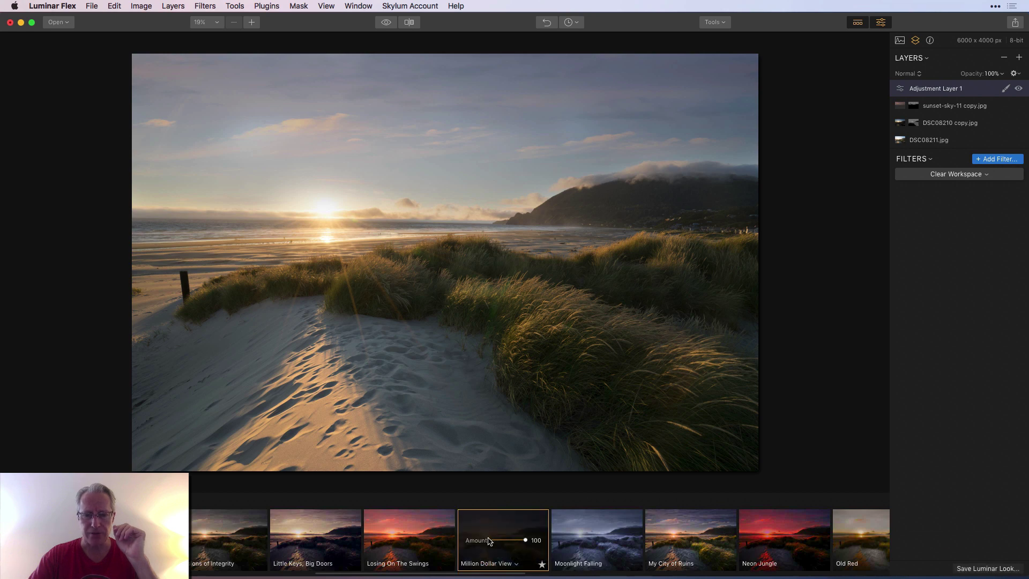
pyautogui.click(857, 26)
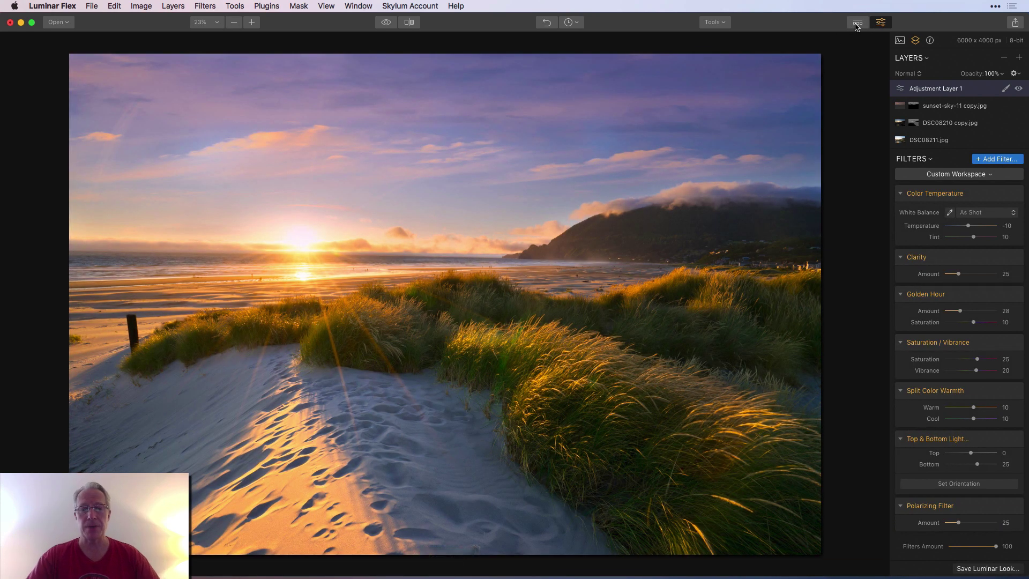
# - Set the adjustment layer's opacity to 75%
pyautogui.click(993, 74)
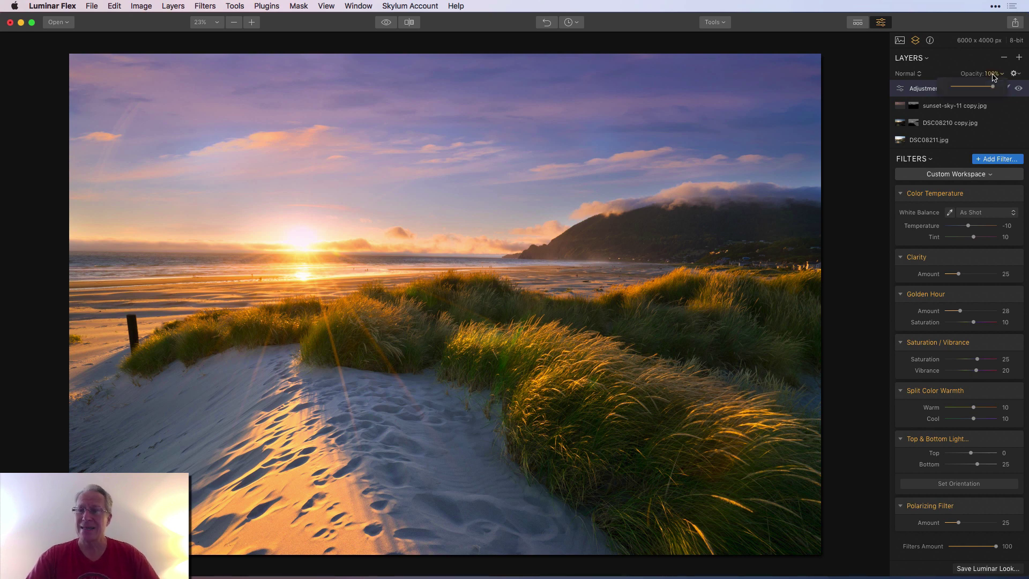
pyautogui.moveTo(993, 88); pyautogui.dragTo(983, 88)
pyautogui.click(963, 63)
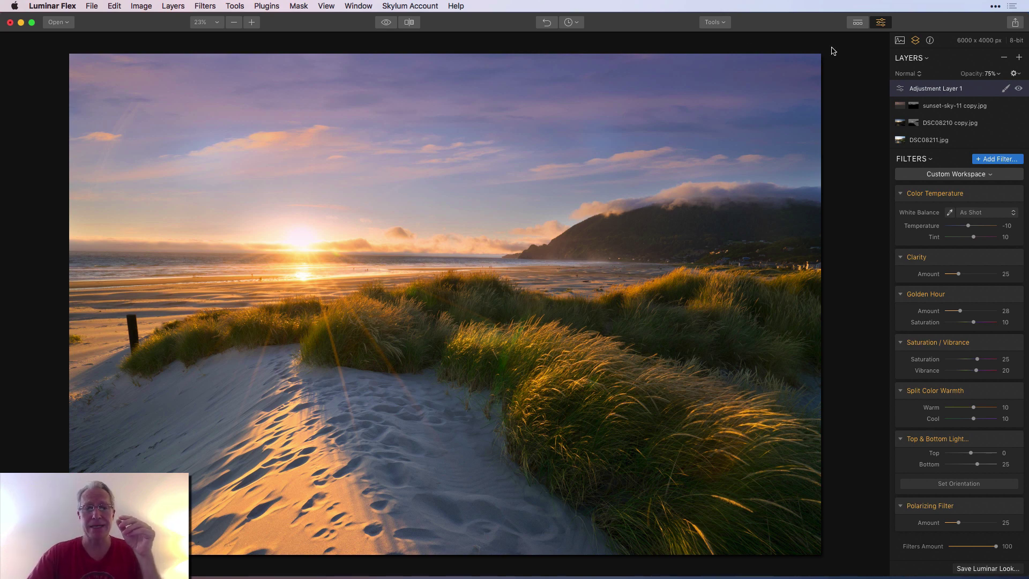
# - Compare with the original, then raise Top & Bottom Lighting's Top value from 0 to 22
pyautogui.click(385, 22)
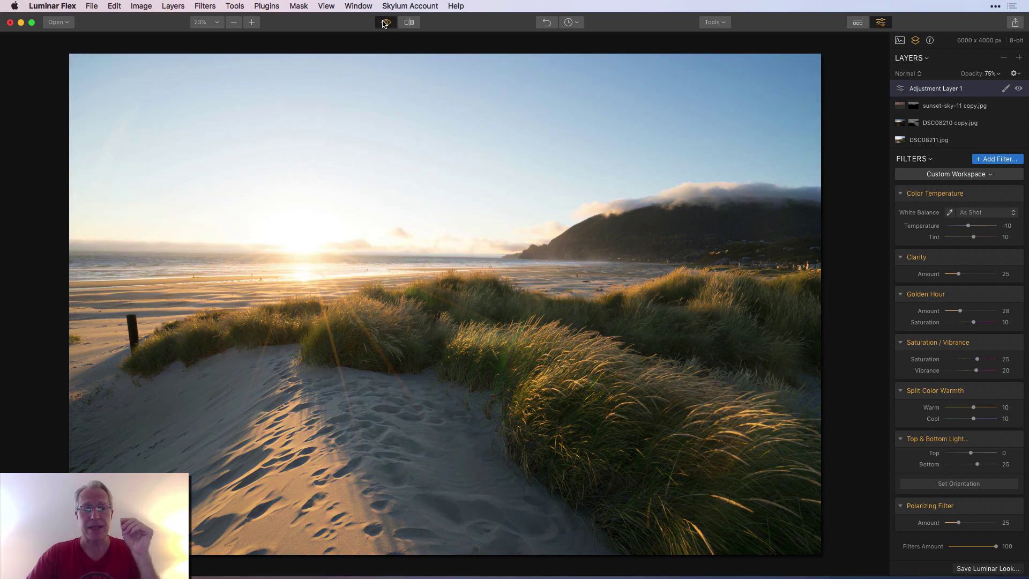
pyautogui.click(386, 23)
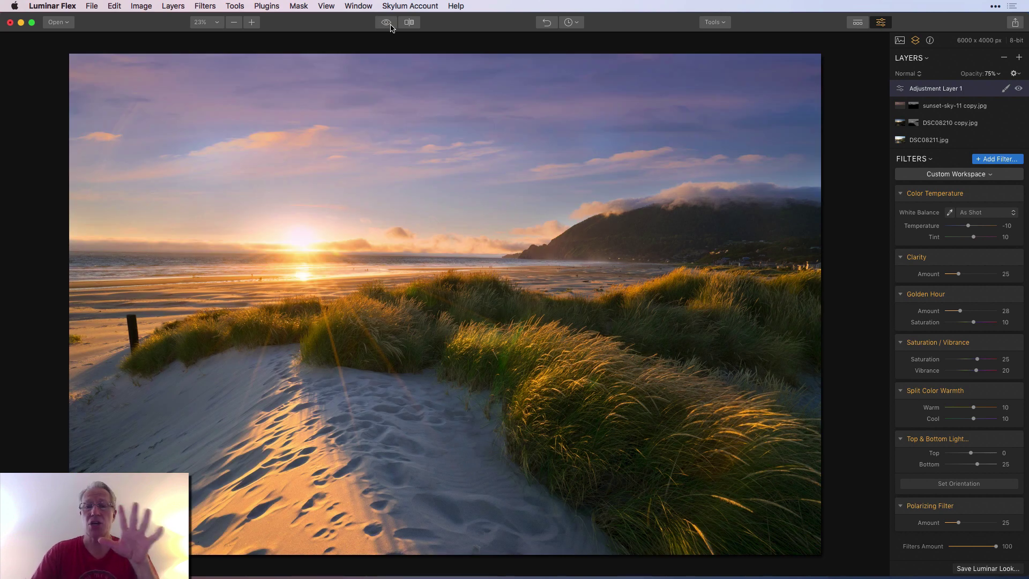
pyautogui.scroll(-1, 929, 338)
pyautogui.scroll(1, 929, 338)
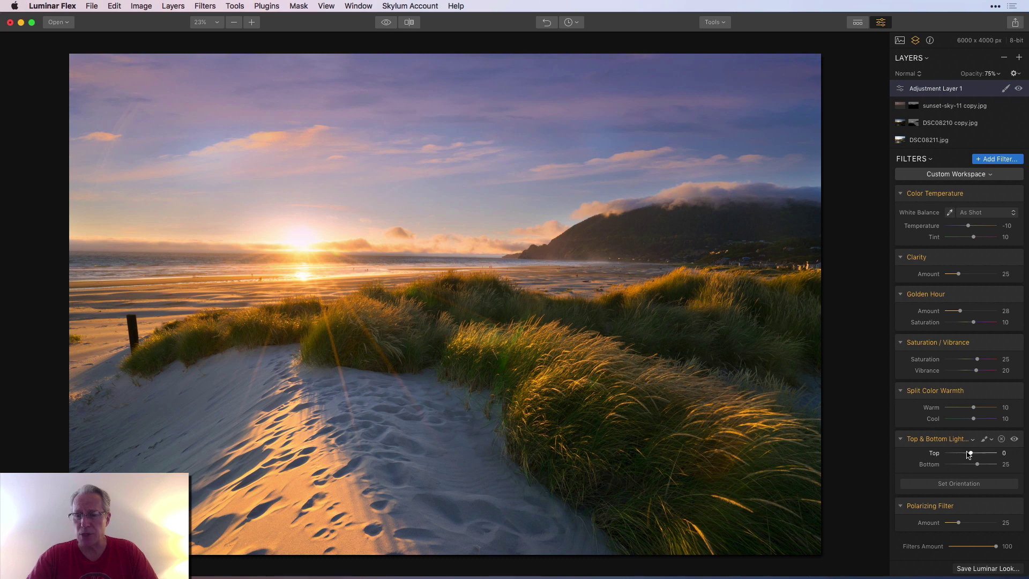
pyautogui.moveTo(971, 453); pyautogui.dragTo(978, 455)
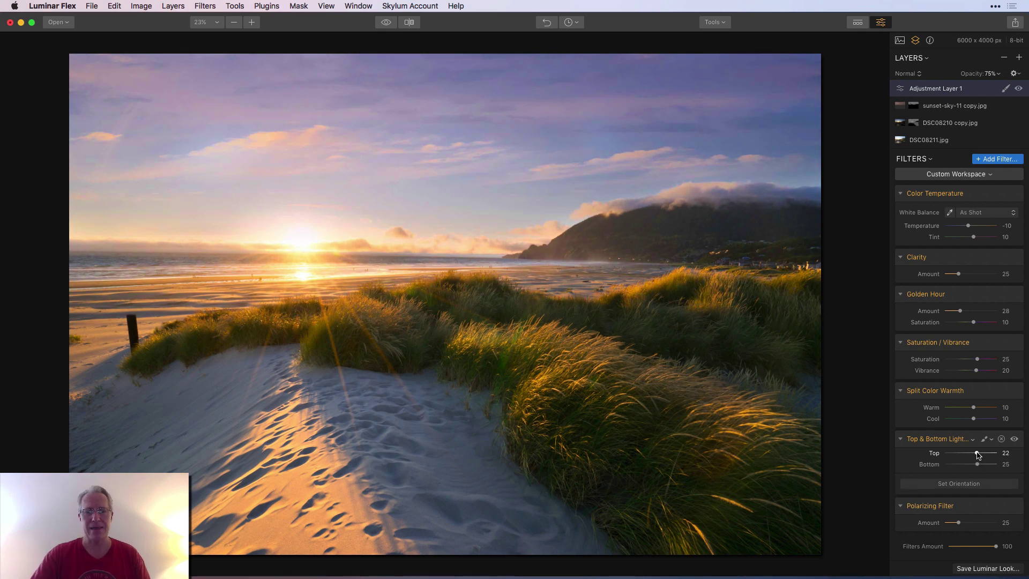
# - Create Adjustment Layer 2 and add Color Balance, Image Radiance and Orton Effect filters
pyautogui.click(1020, 58)
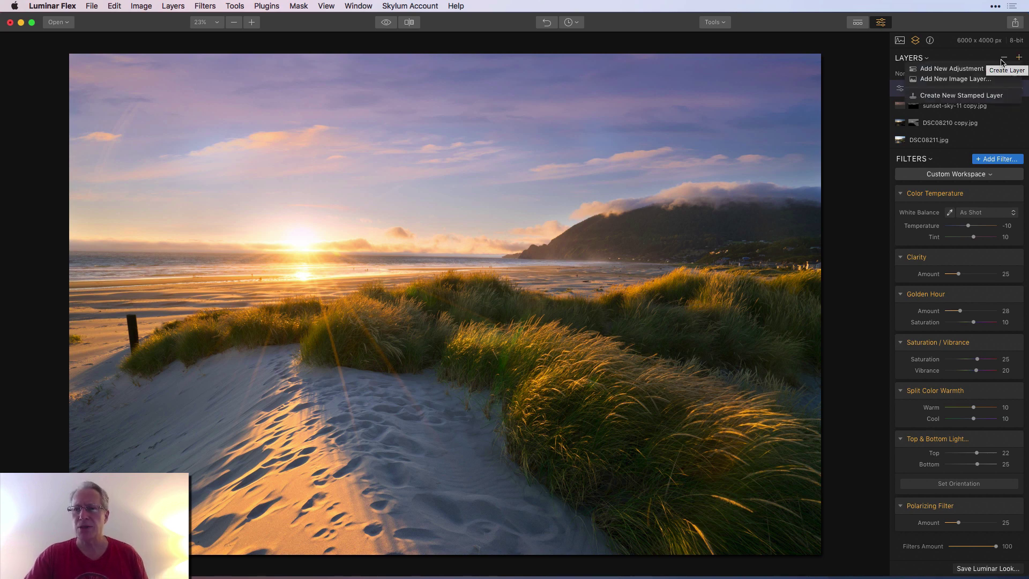
pyautogui.click(984, 66)
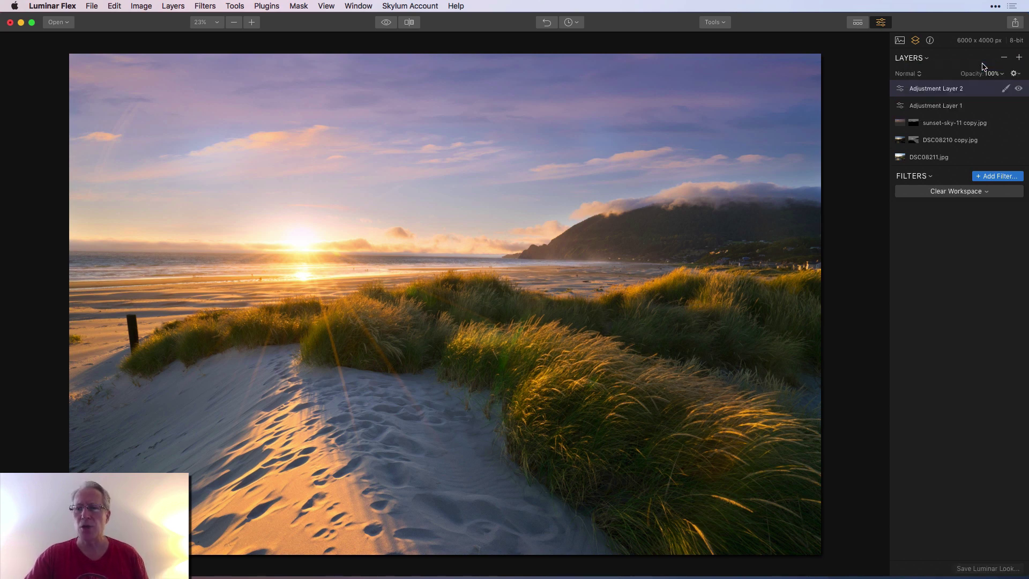
pyautogui.click(994, 176)
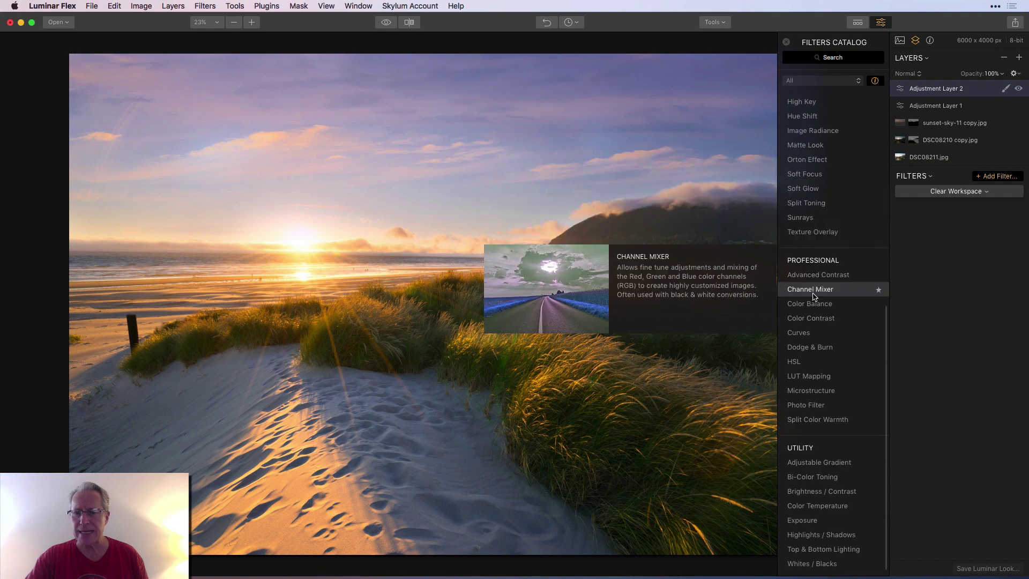
pyautogui.click(812, 303)
pyautogui.scroll(3, 815, 305)
pyautogui.scroll(5, 815, 305)
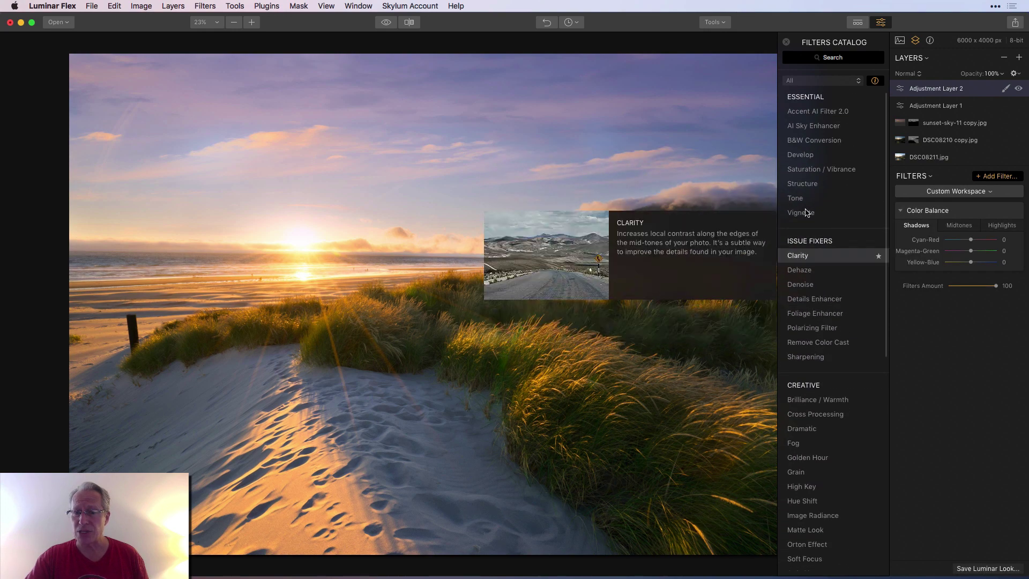
pyautogui.scroll(-4, 826, 349)
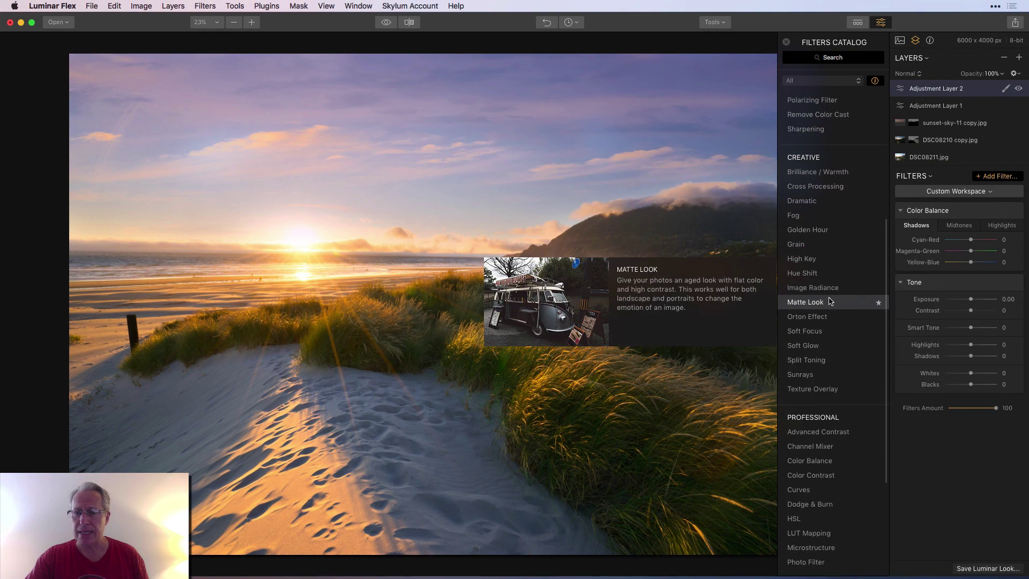
pyautogui.click(813, 287)
pyautogui.click(826, 317)
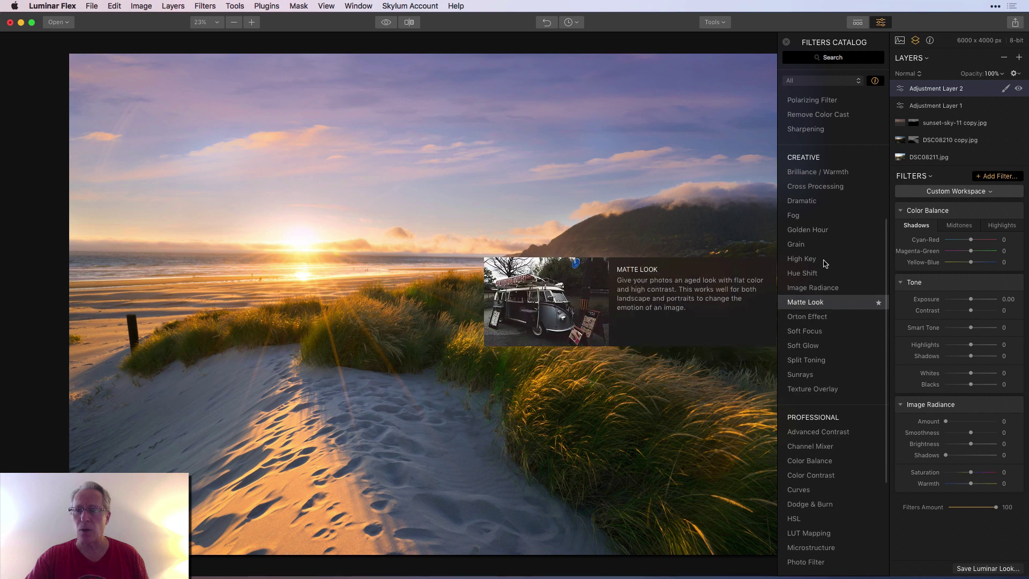
pyautogui.click(786, 42)
# - In Color Balance, shift shadows toward cyan, warm midtones, and set highlights to Cyan-Red 14, Yellow-Blue -14
pyautogui.scroll(5, 937, 248)
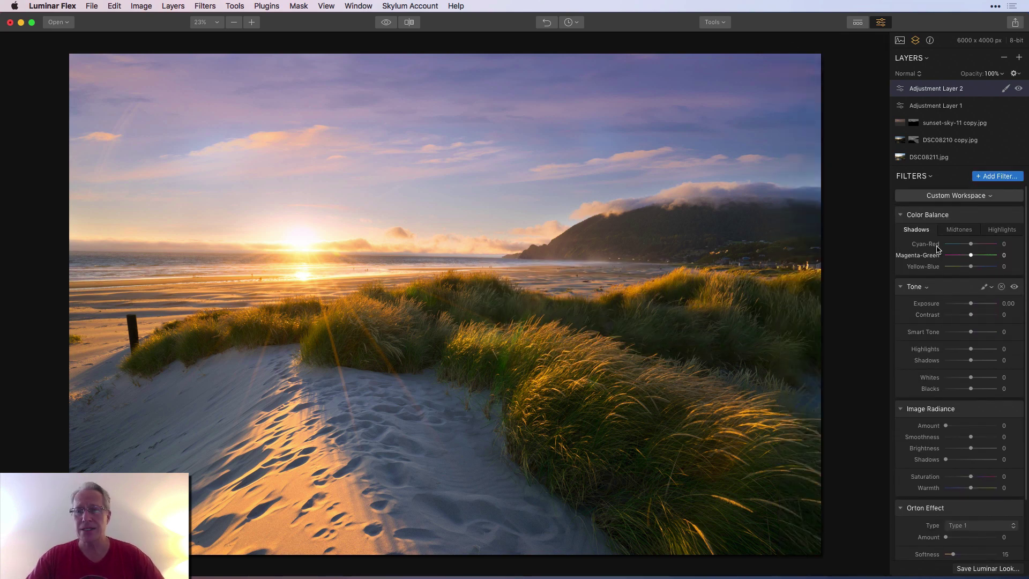
pyautogui.moveTo(973, 241); pyautogui.dragTo(975, 266)
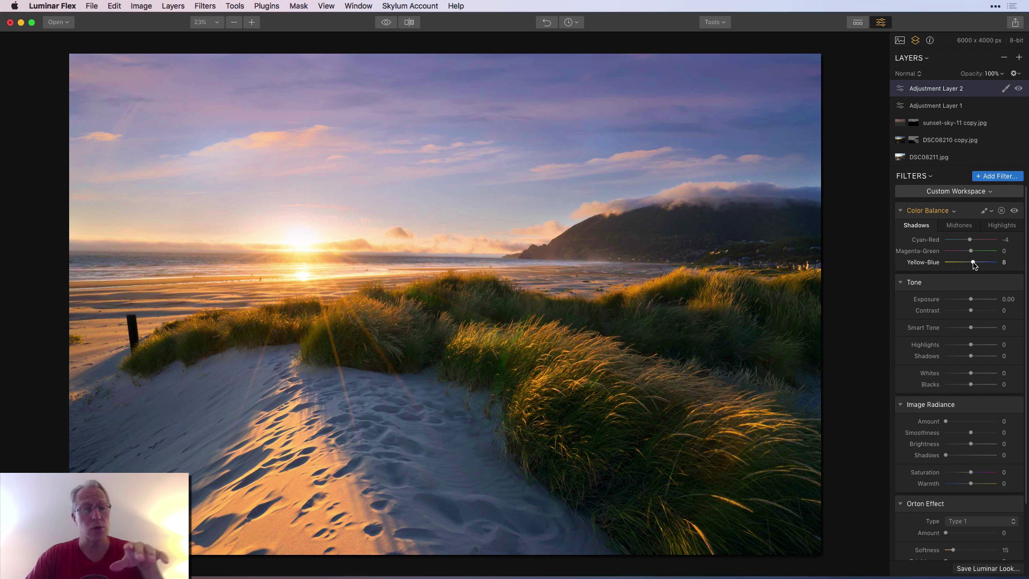
pyautogui.click(965, 225)
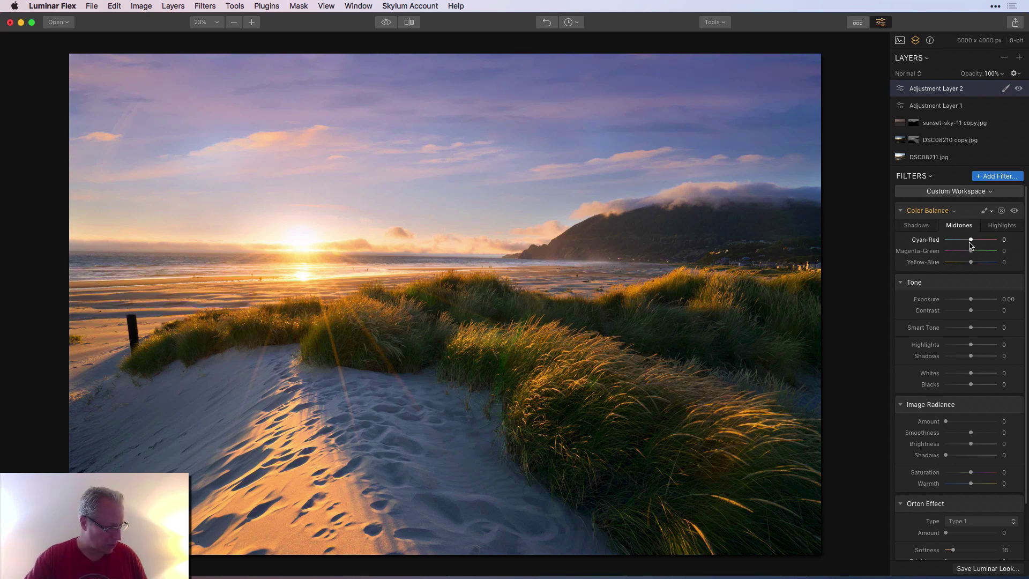
pyautogui.moveTo(971, 243); pyautogui.dragTo(974, 242)
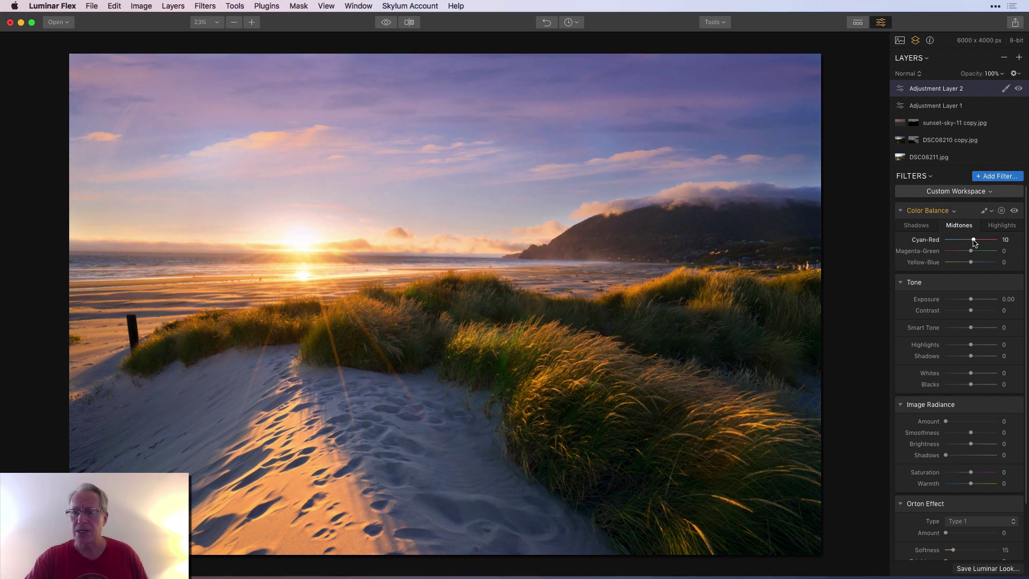
pyautogui.click(994, 226)
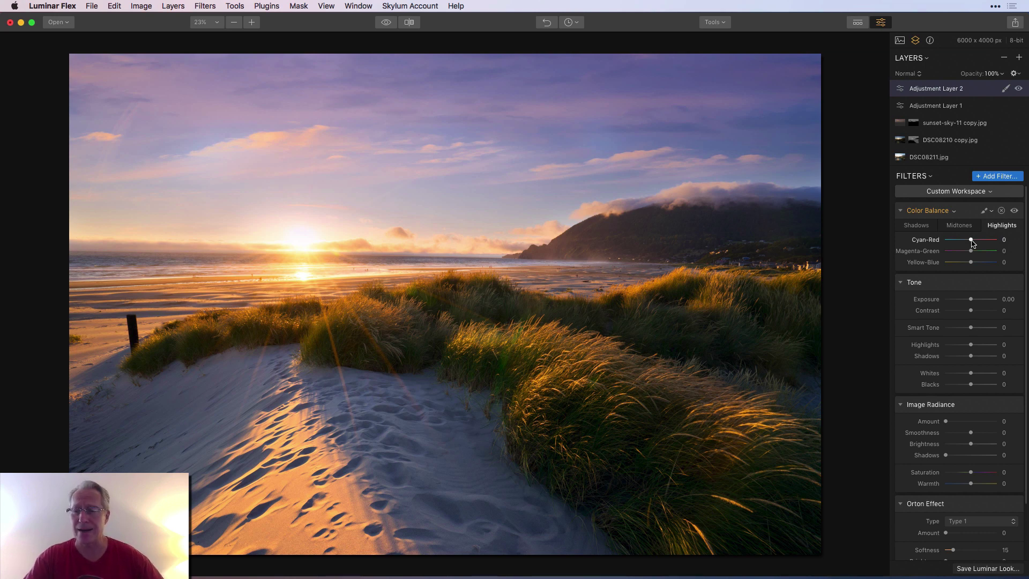
pyautogui.moveTo(972, 241); pyautogui.dragTo(969, 262)
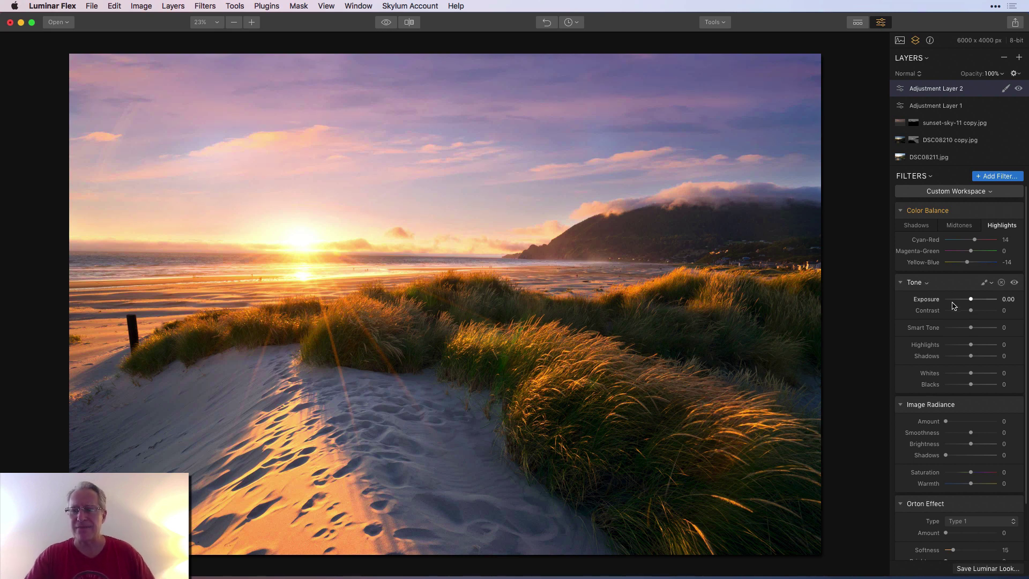
# - Set Contrast to 10, Image Radiance to 15, Orton Effect to 19 and Smart Tone to 21
pyautogui.moveTo(972, 312); pyautogui.dragTo(977, 329)
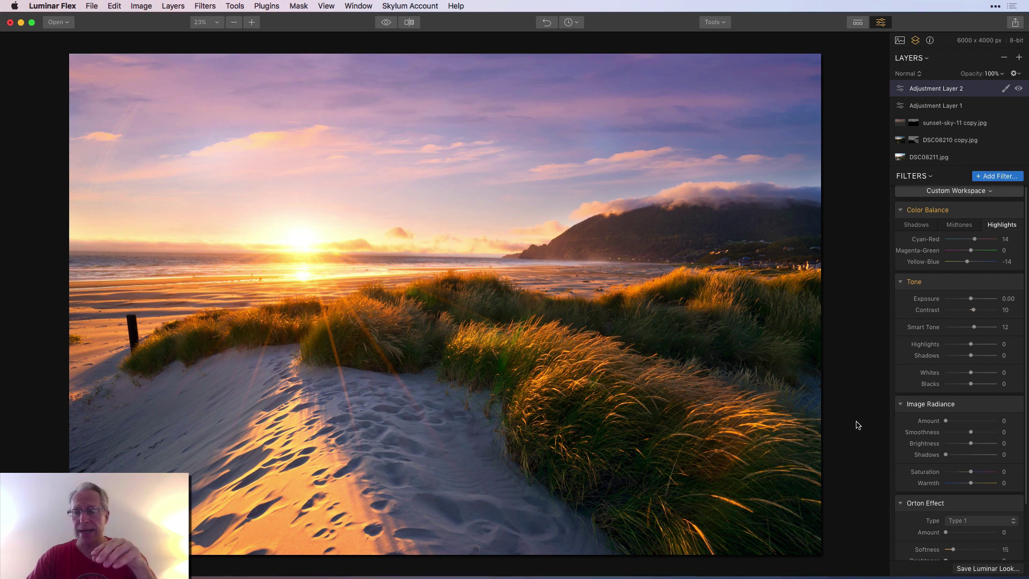
pyautogui.moveTo(945, 421); pyautogui.dragTo(955, 421)
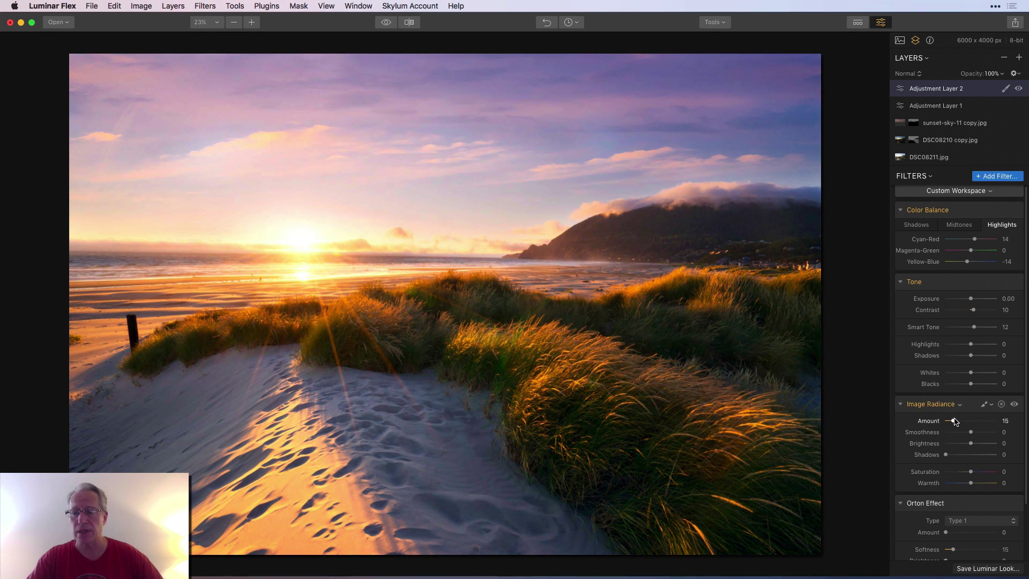
pyautogui.scroll(-2, 952, 453)
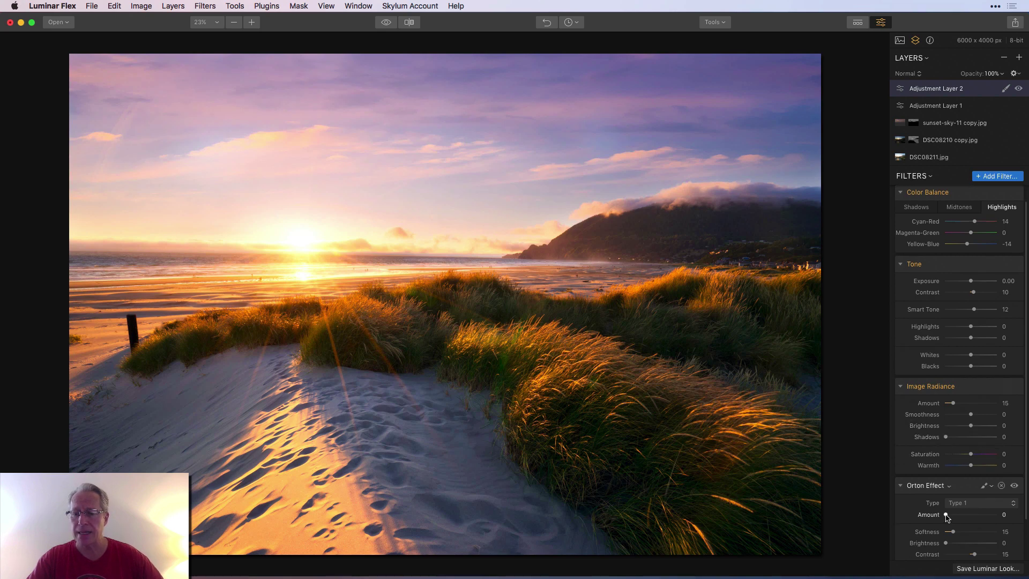
pyautogui.moveTo(946, 515); pyautogui.dragTo(958, 516)
pyautogui.scroll(1, 970, 385)
pyautogui.moveTo(974, 320); pyautogui.dragTo(977, 322)
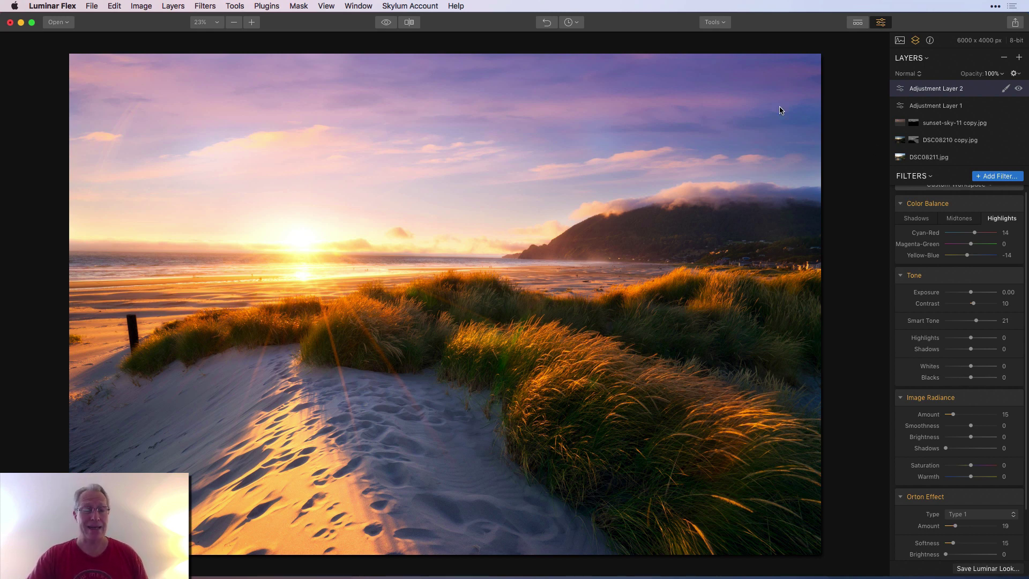
# - Rotate the photo -0.94° in the Crop tool and apply the 5858 × 3905 px crop
pyautogui.click(717, 24)
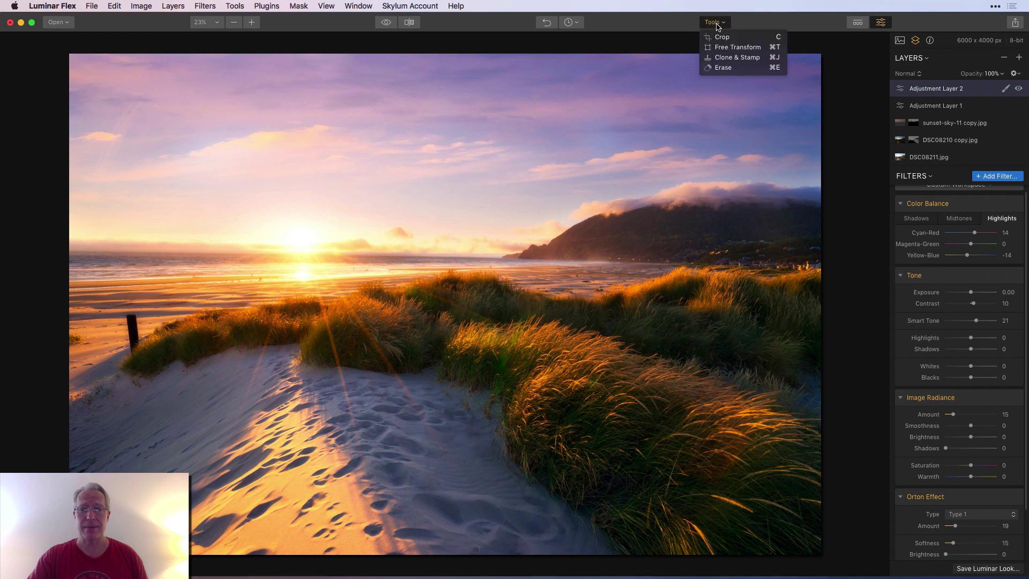
pyautogui.click(722, 37)
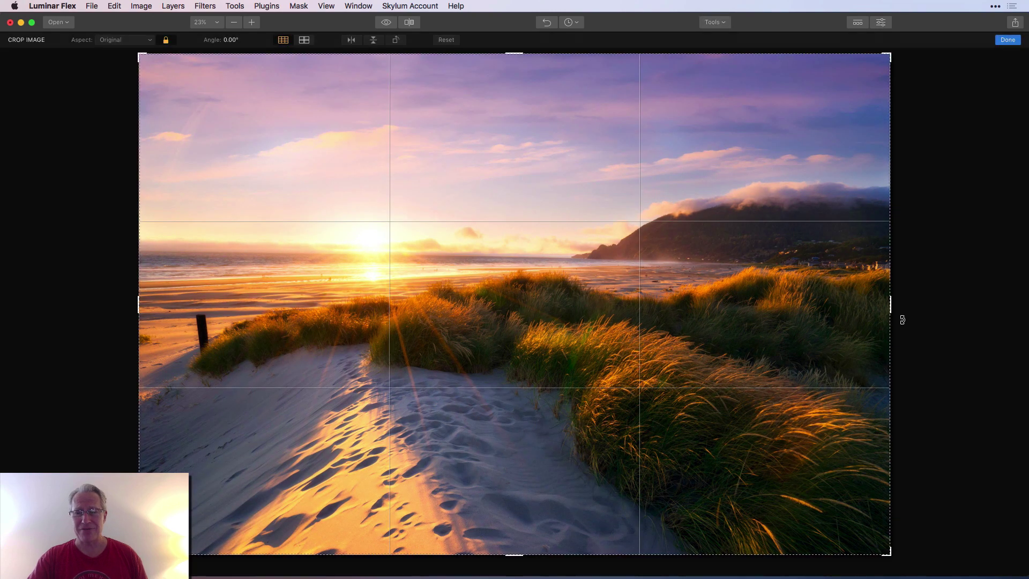
pyautogui.moveTo(902, 295); pyautogui.dragTo(904, 283)
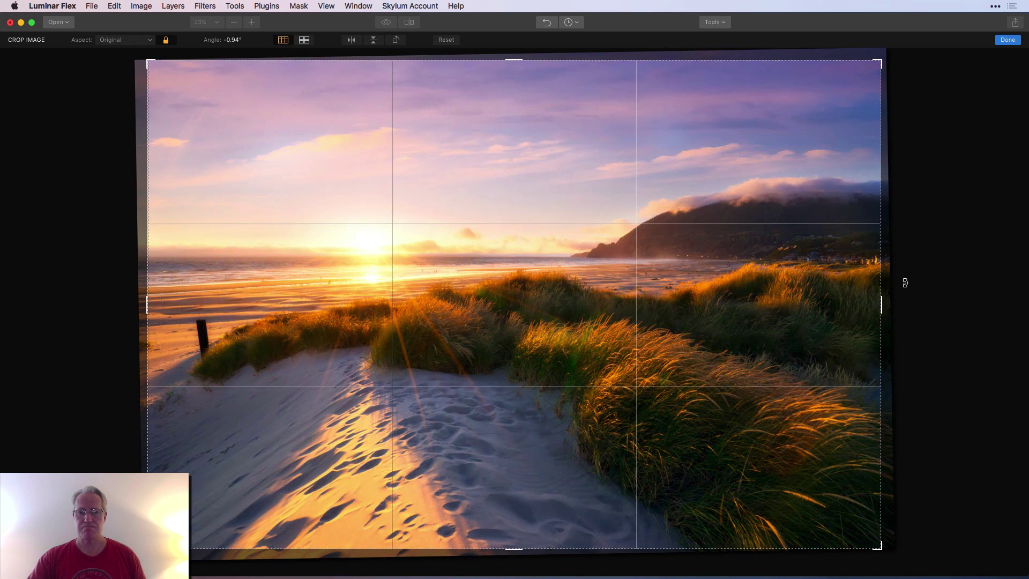
pyautogui.click(1003, 42)
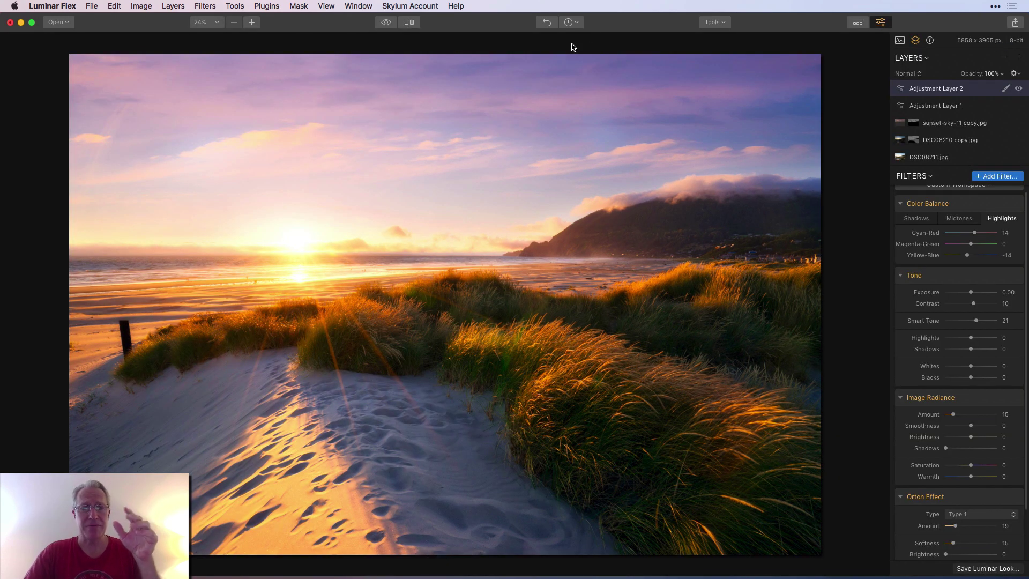
pyautogui.click(410, 23)
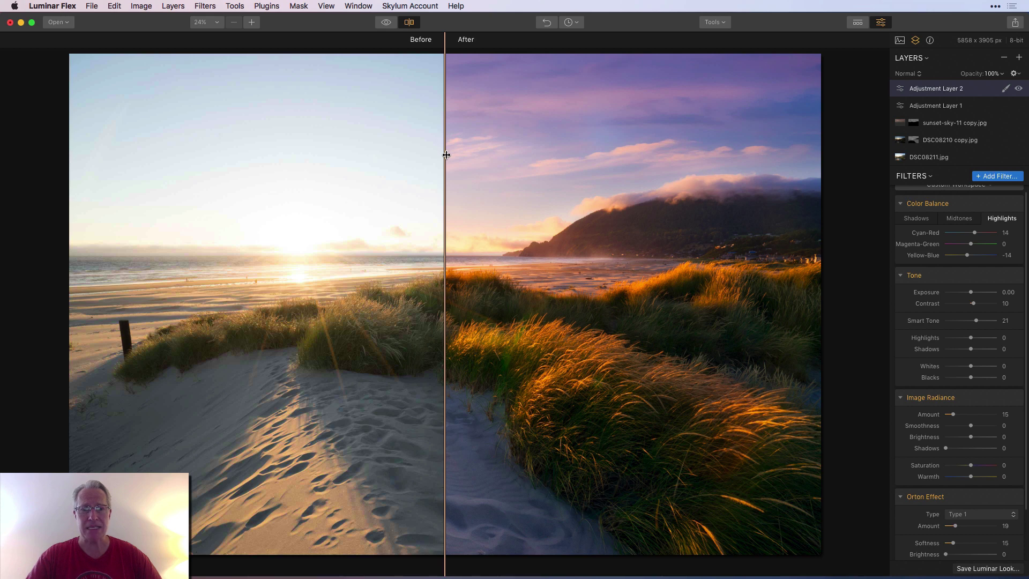
pyautogui.moveTo(446, 154); pyautogui.dragTo(273, 143)
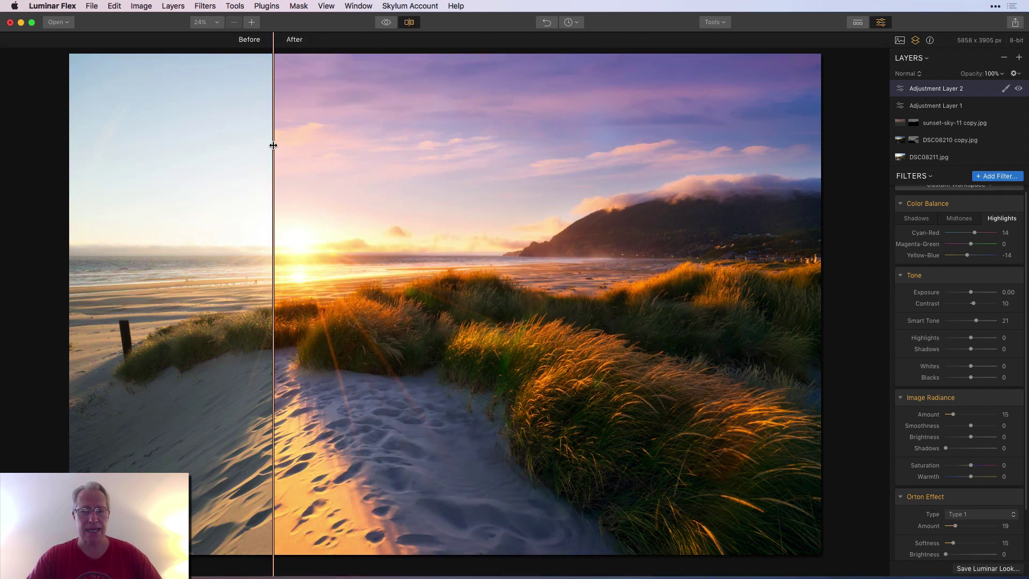
pyautogui.click(410, 23)
pyautogui.click(386, 24)
pyautogui.click(385, 24)
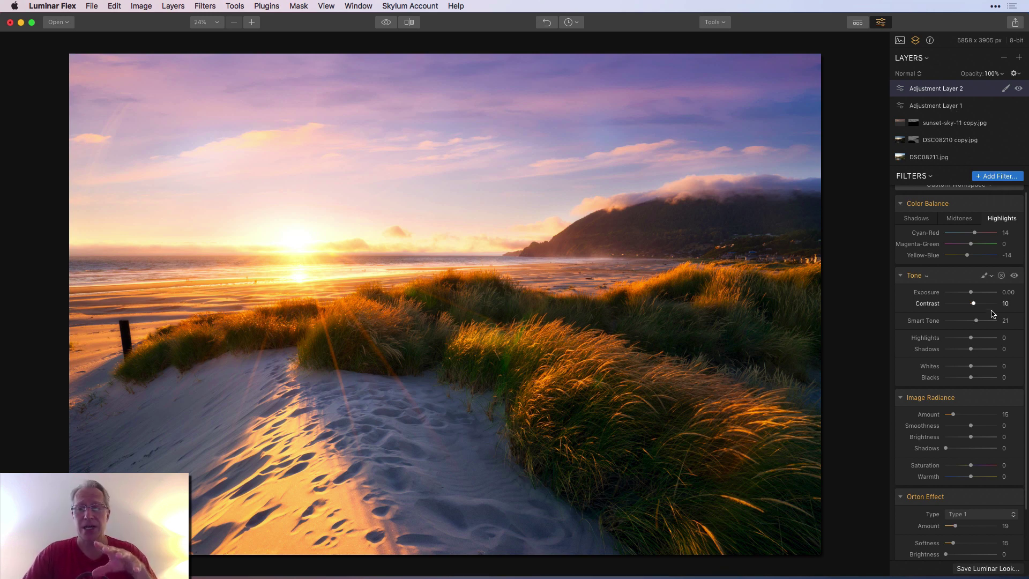
pyautogui.scroll(-1, 965, 354)
pyautogui.scroll(-1, 965, 353)
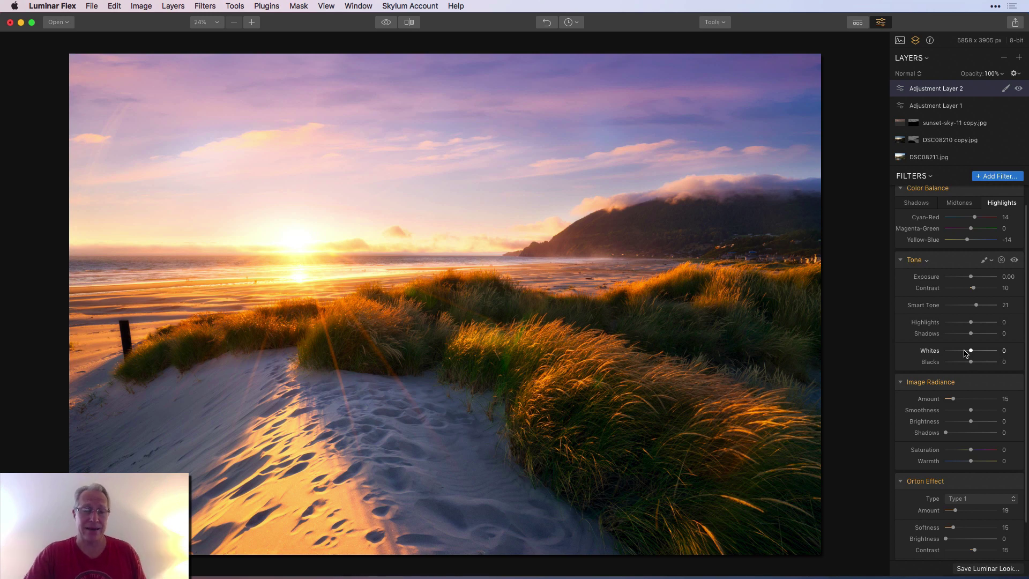
pyautogui.click(384, 24)
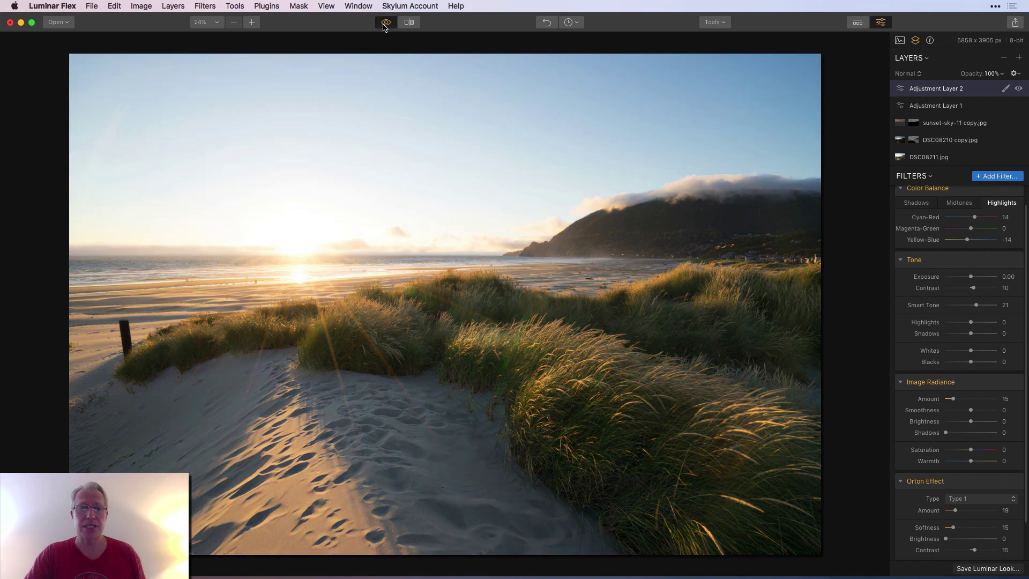
pyautogui.click(384, 25)
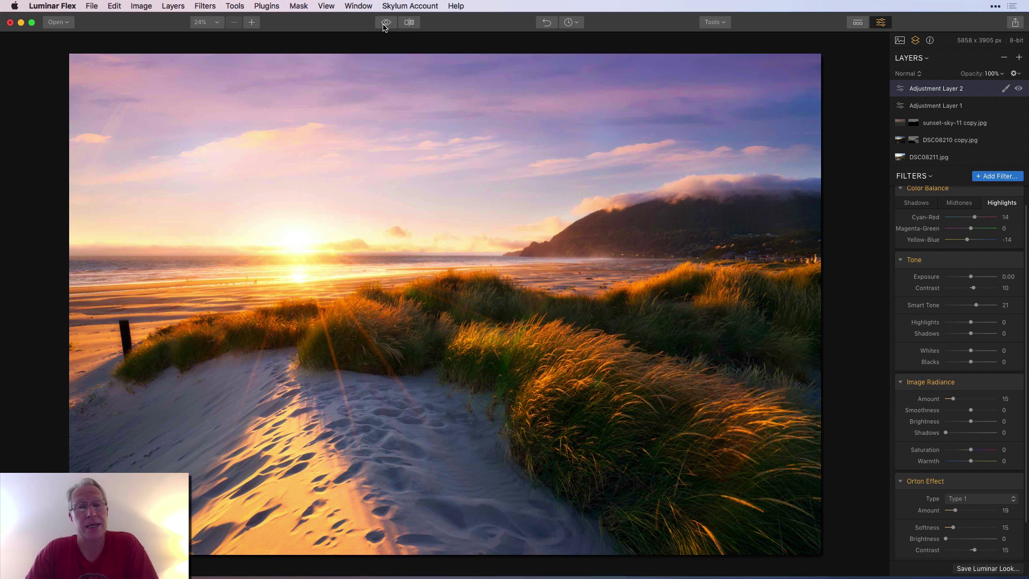
pyautogui.click(384, 25)
pyautogui.click(384, 24)
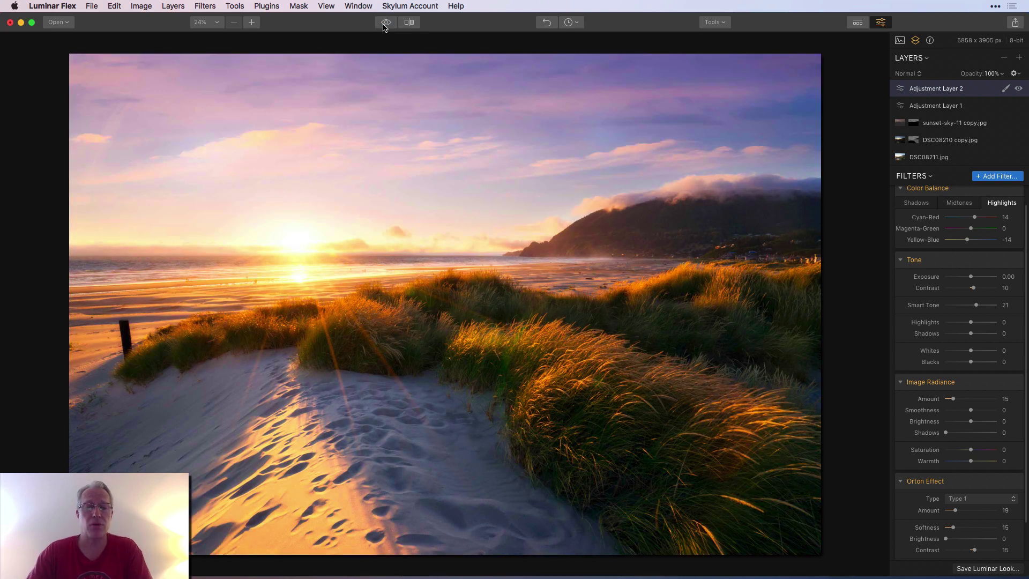